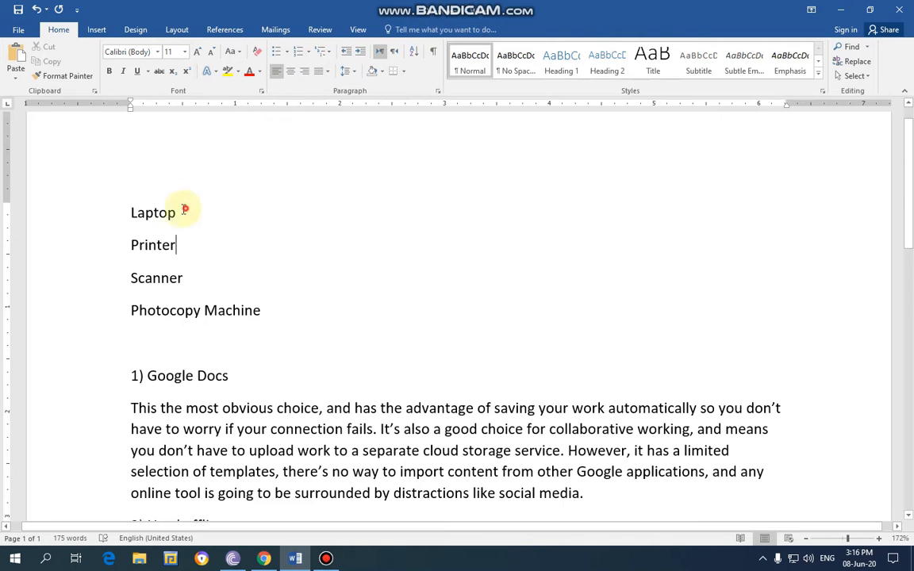
- Increase the indent of the "Laptop" line by five levels
{"action": "left_click_drag", "start_coordinate": [184, 209], "coordinate": [138, 212]}
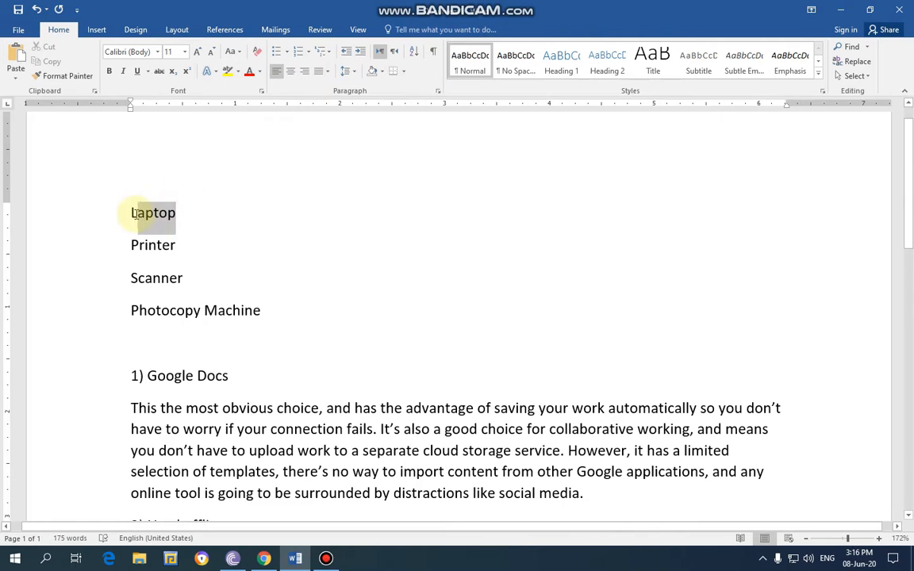
{"action": "left_click", "coordinate": [360, 53]}
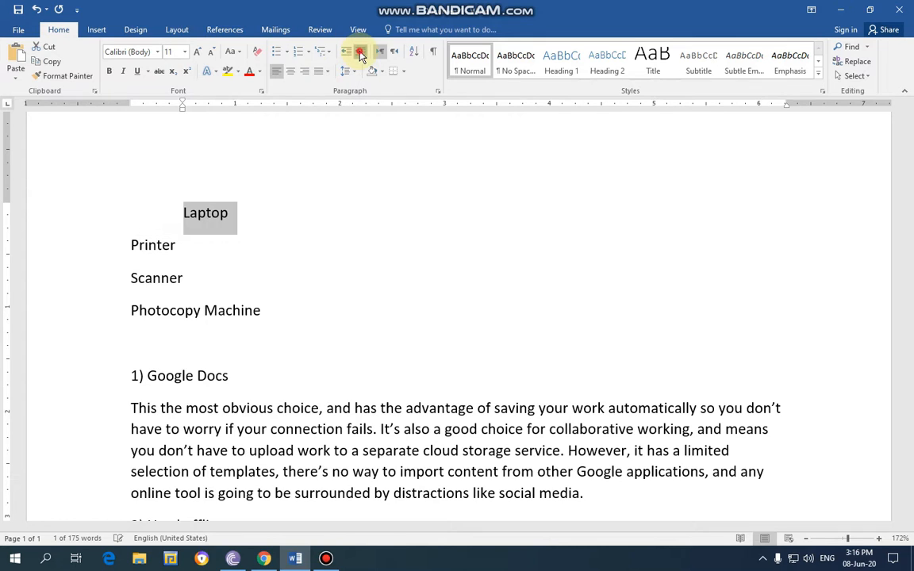
{"action": "left_click", "coordinate": [360, 52]}
{"action": "left_click", "coordinate": [360, 53]}
{"action": "left_click", "coordinate": [361, 53]}
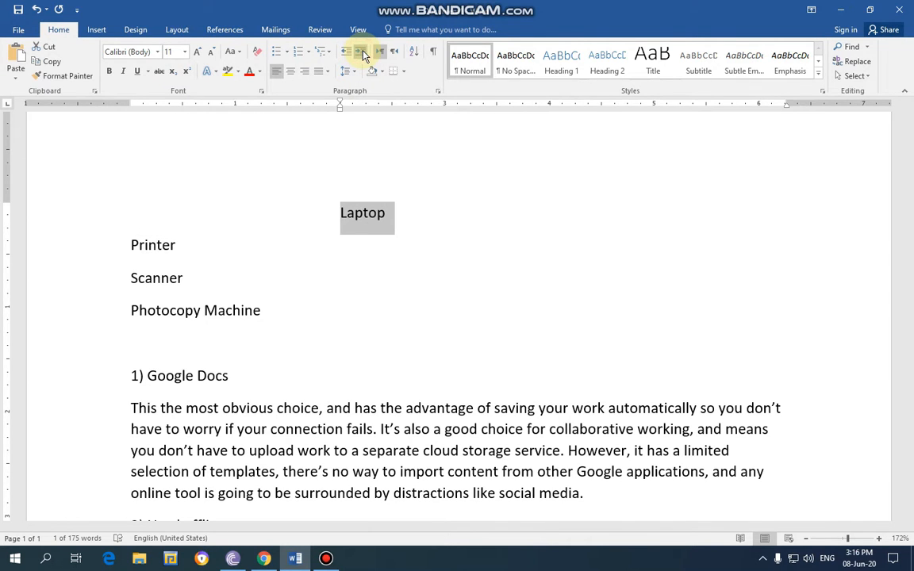
{"action": "left_click", "coordinate": [361, 53]}
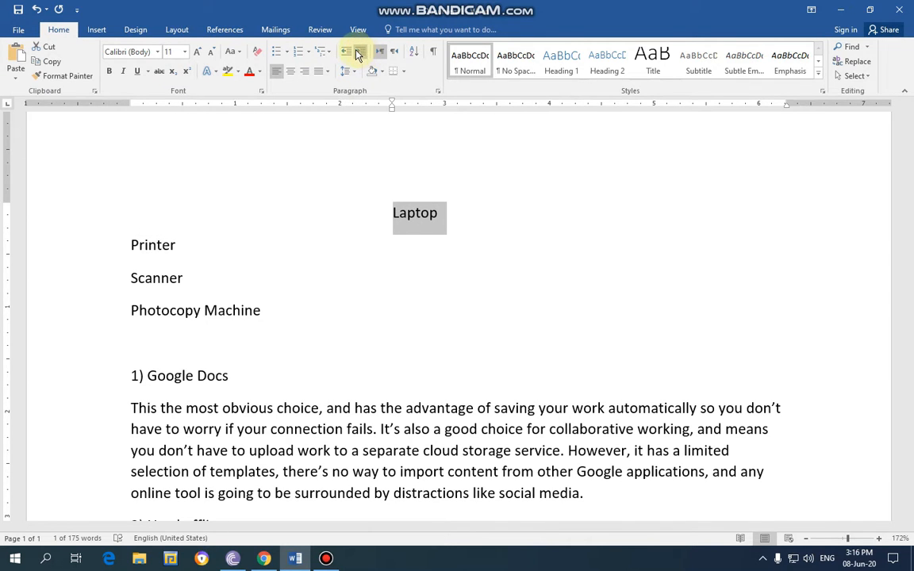
- Decrease the indent of the "Laptop" line by five levels, back to the page margin
{"action": "left_click", "coordinate": [346, 53]}
{"action": "left_click", "coordinate": [346, 53]}
{"action": "left_click", "coordinate": [346, 53]}
{"action": "left_click", "coordinate": [346, 53]}
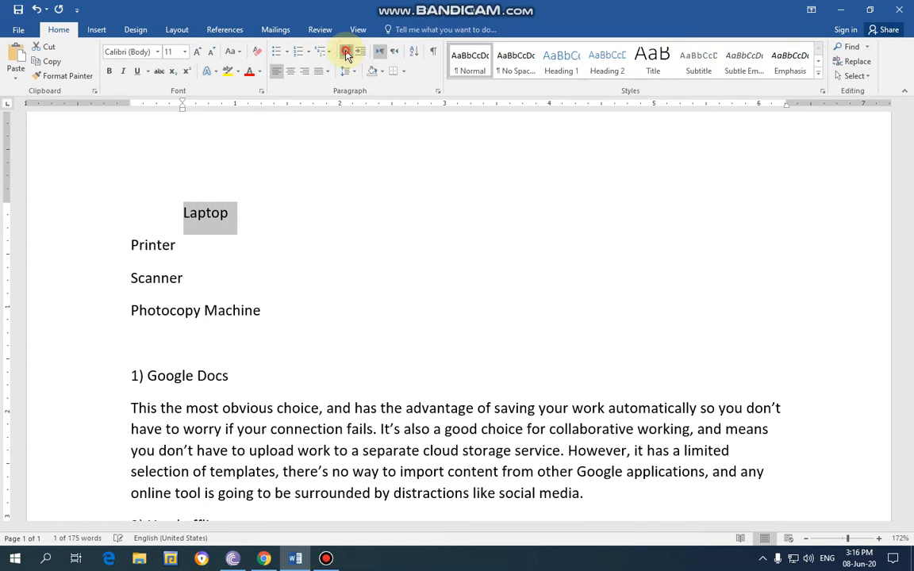
{"action": "left_click", "coordinate": [345, 53]}
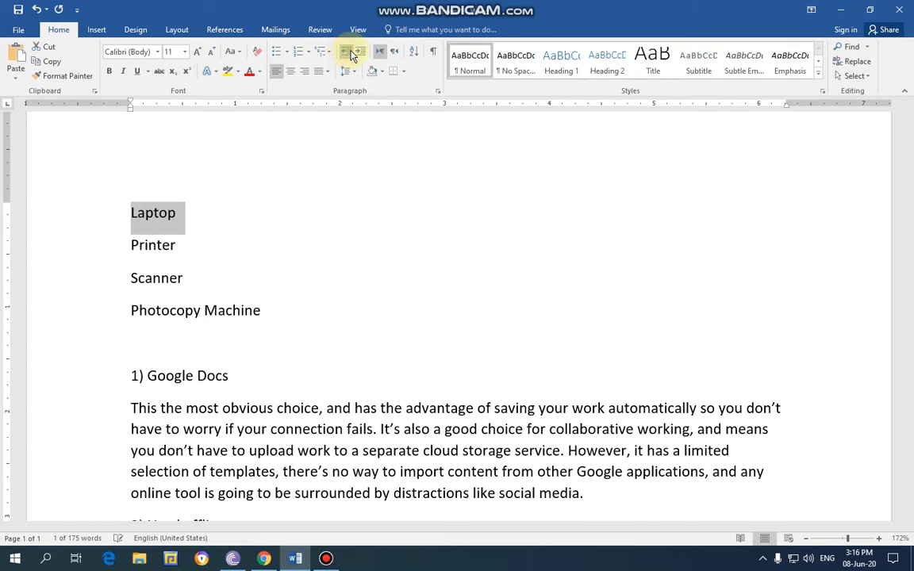
- Switch the "Laptop" paragraph to right-to-left text direction and back to left-to-right
{"action": "left_click", "coordinate": [394, 53]}
{"action": "left_click", "coordinate": [380, 53]}
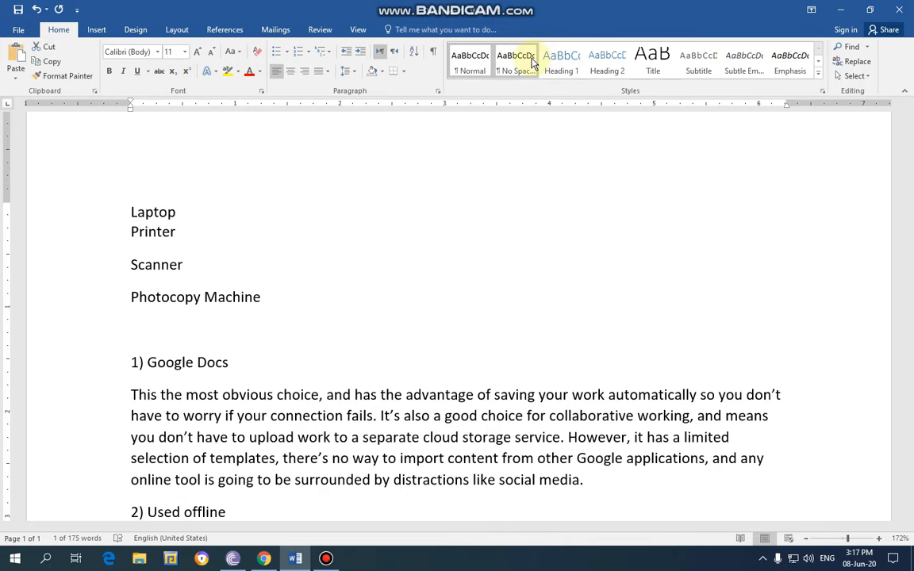
{"action": "left_click", "coordinate": [180, 214]}
{"action": "left_click_drag", "start_coordinate": [180, 214], "coordinate": [131, 212]}
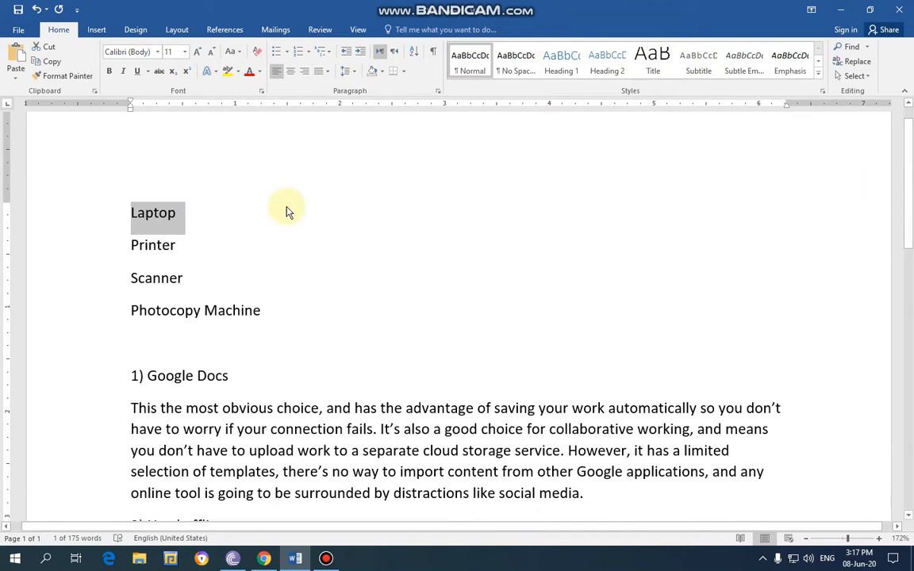
{"action": "left_click", "coordinate": [325, 558]}
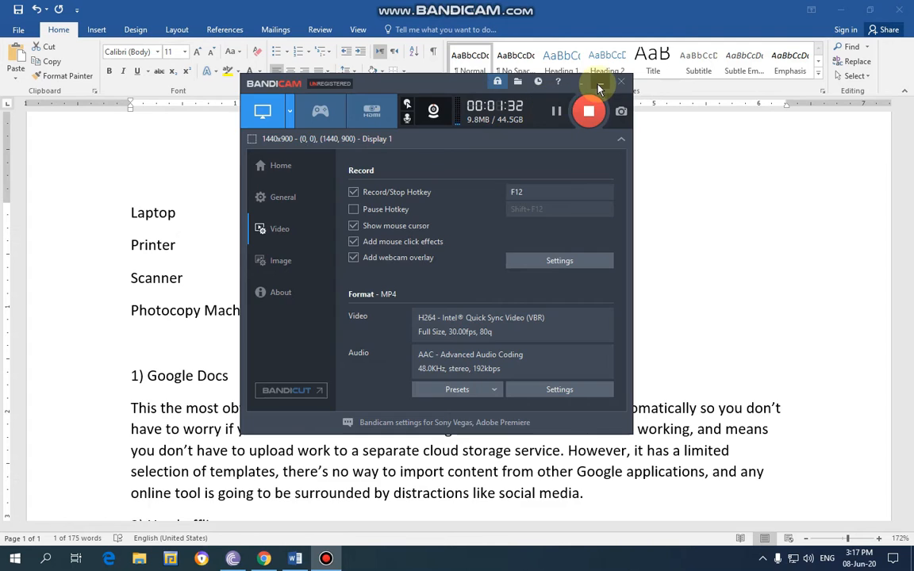
{"action": "left_click", "coordinate": [599, 84]}
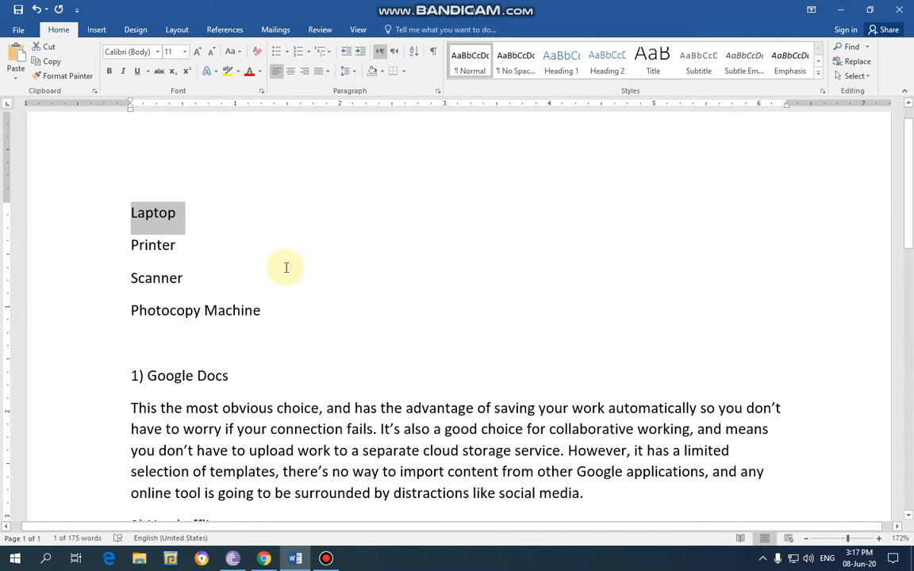
{"action": "left_click", "coordinate": [193, 237]}
{"action": "left_click_drag", "start_coordinate": [179, 213], "coordinate": [133, 213]}
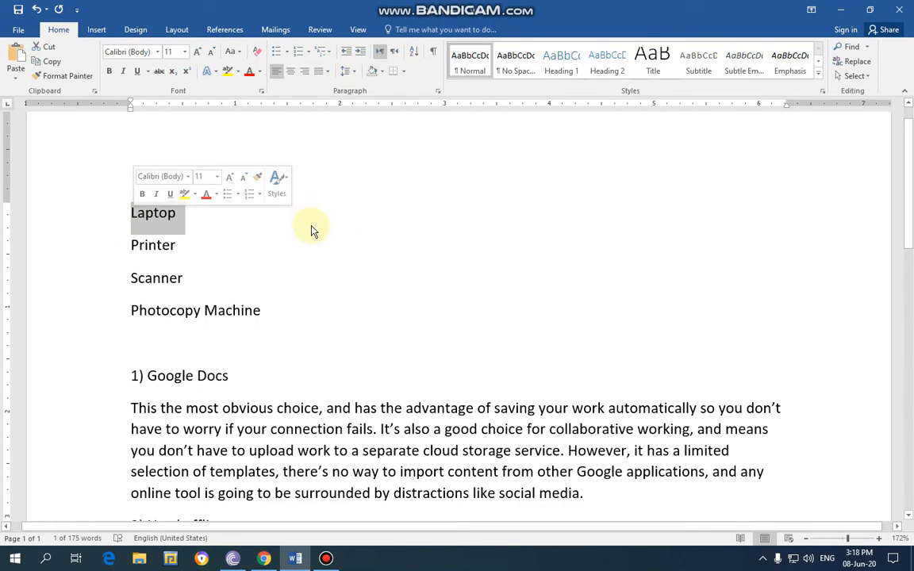
{"action": "left_click", "coordinate": [201, 257]}
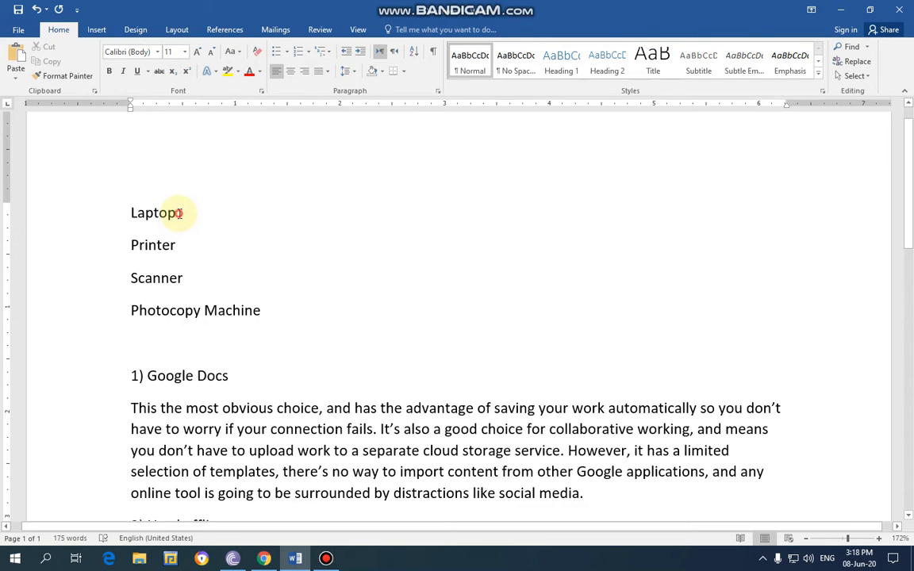
- Try the No Spacing, Heading 1, Heading 2, Title and Subtitle styles on the "Laptop" line
{"action": "left_click_drag", "start_coordinate": [182, 212], "coordinate": [131, 211]}
{"action": "left_click", "coordinate": [522, 61]}
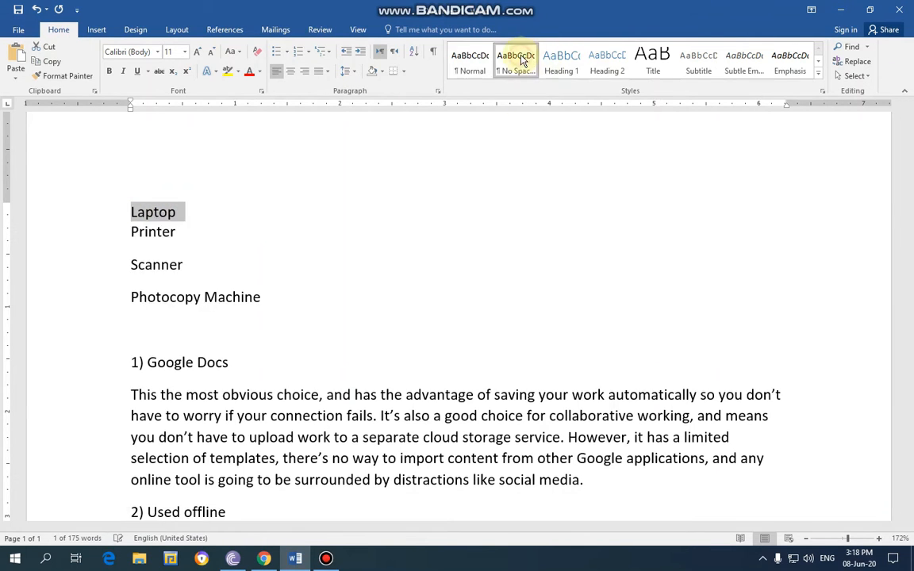
{"action": "left_click", "coordinate": [558, 60]}
{"action": "left_click", "coordinate": [604, 59]}
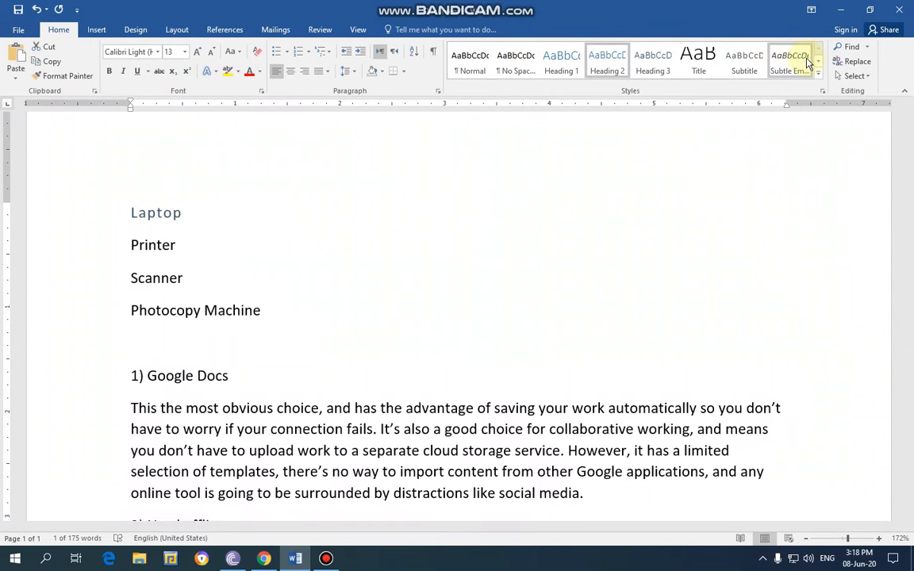
{"action": "left_click", "coordinate": [703, 61]}
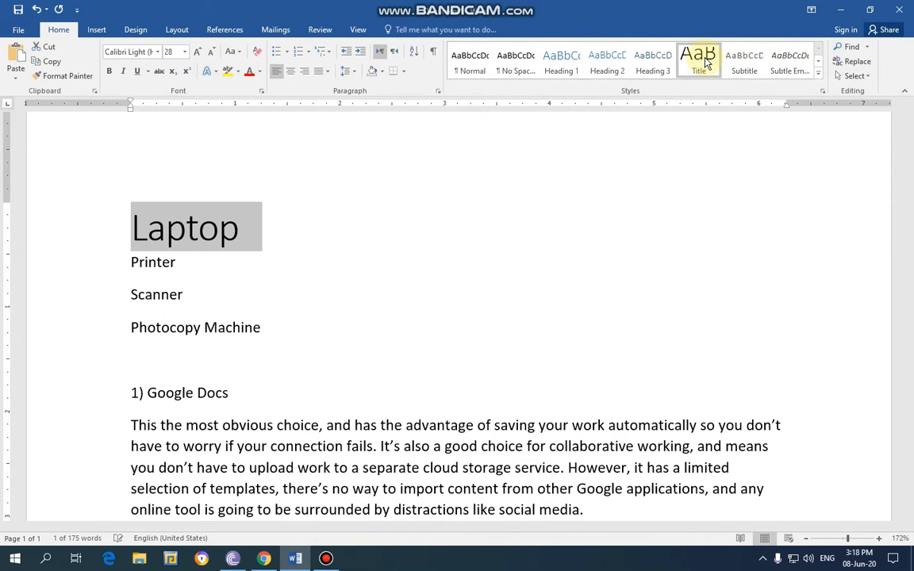
{"action": "left_click", "coordinate": [744, 59]}
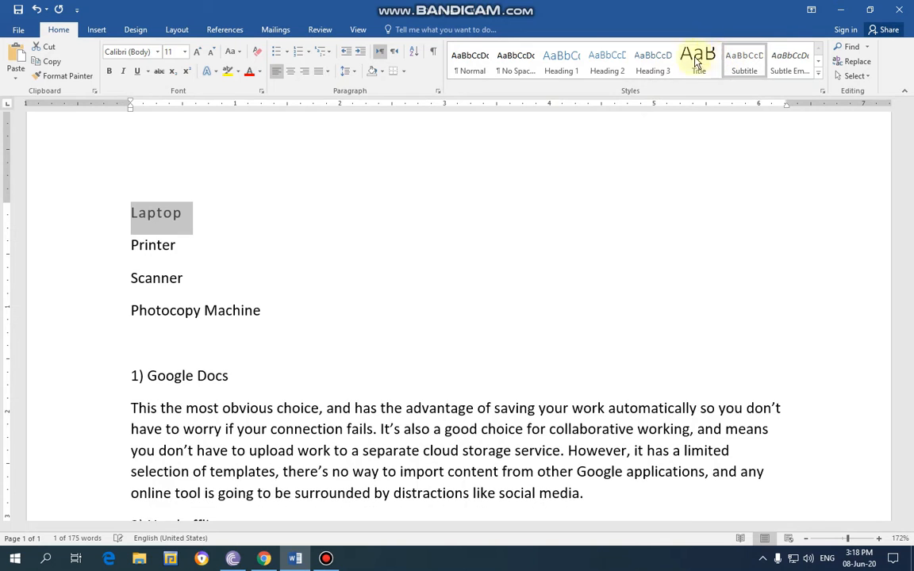
- Apply the Heading 3 style and the Book Title style to the "Laptop" line
{"action": "left_click", "coordinate": [650, 63]}
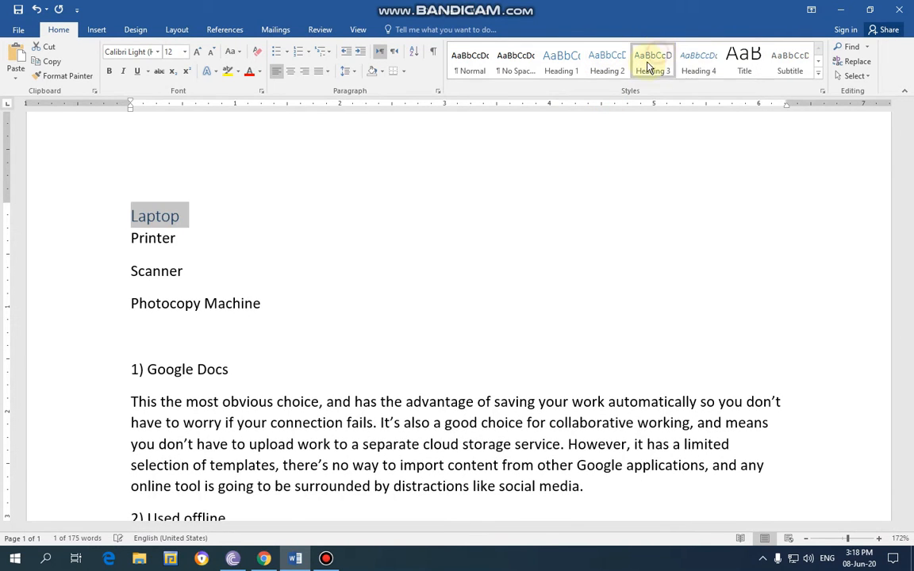
{"action": "left_click", "coordinate": [819, 74]}
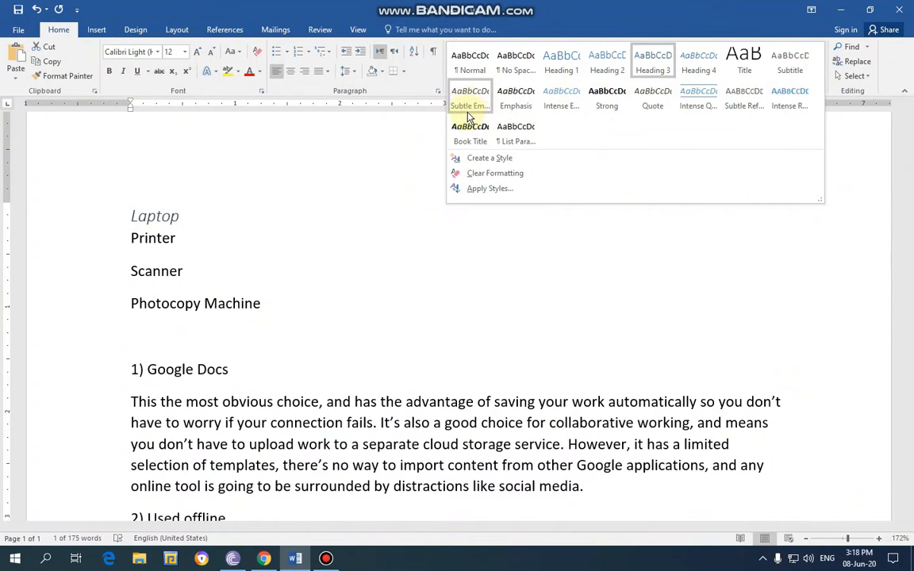
{"action": "left_click", "coordinate": [473, 131]}
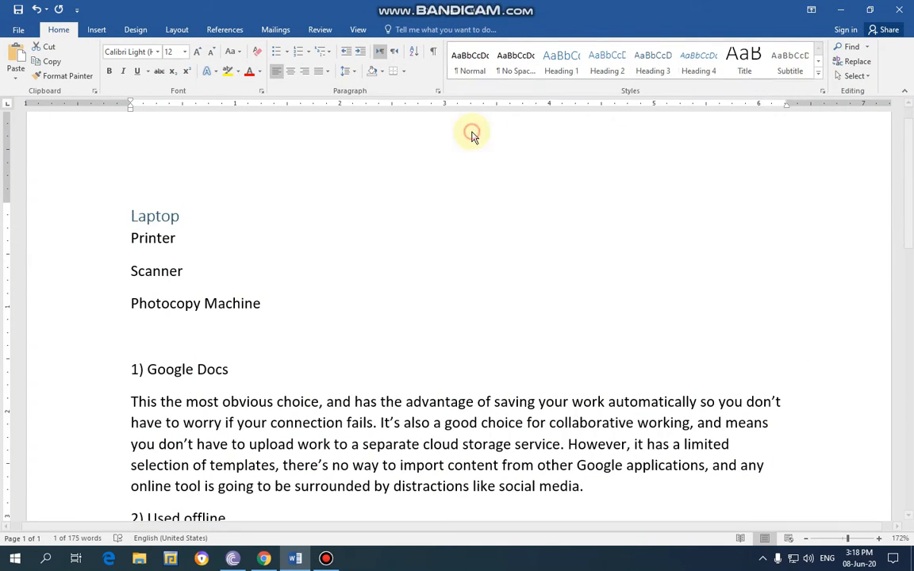
{"action": "left_click", "coordinate": [271, 196]}
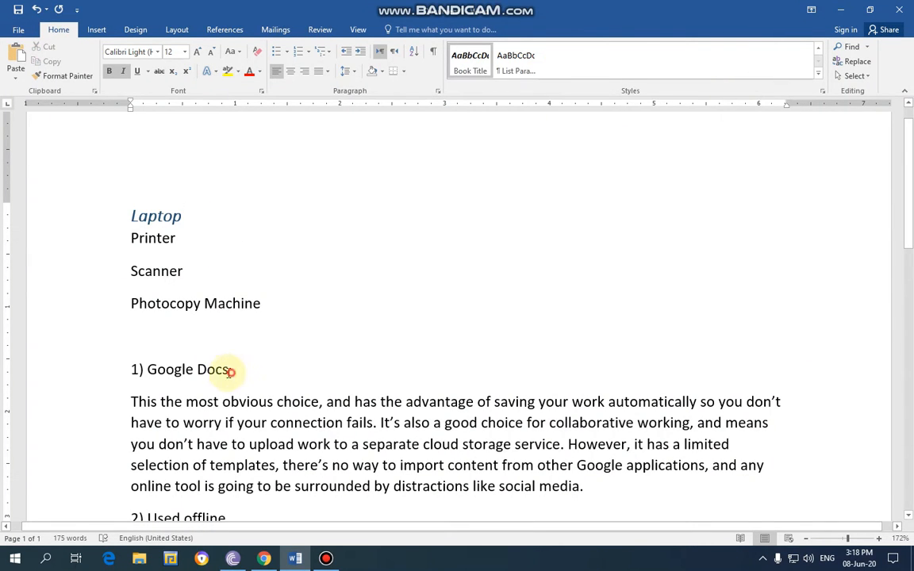
- Apply the Book Title style to the "1) Google Docs" line
{"action": "left_click_drag", "start_coordinate": [231, 373], "coordinate": [127, 370]}
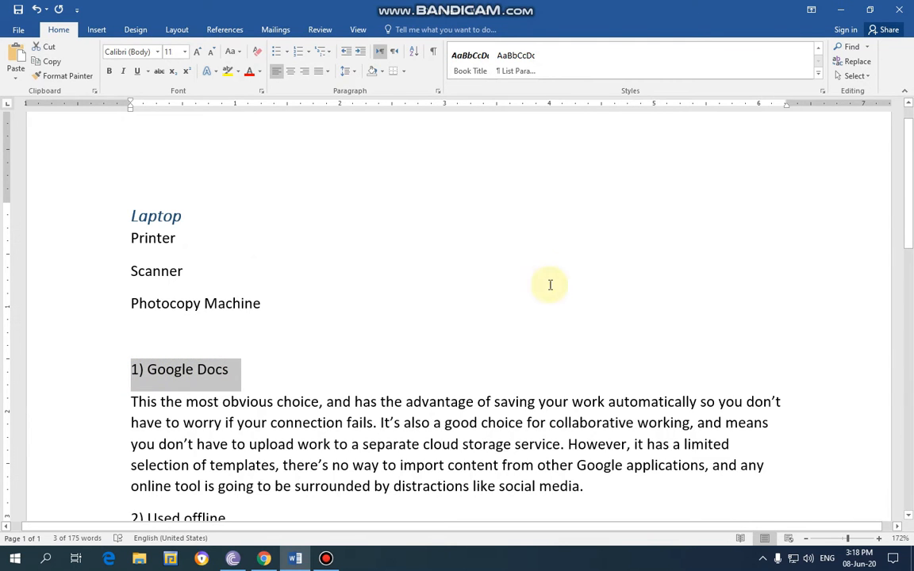
{"action": "left_click", "coordinate": [818, 72]}
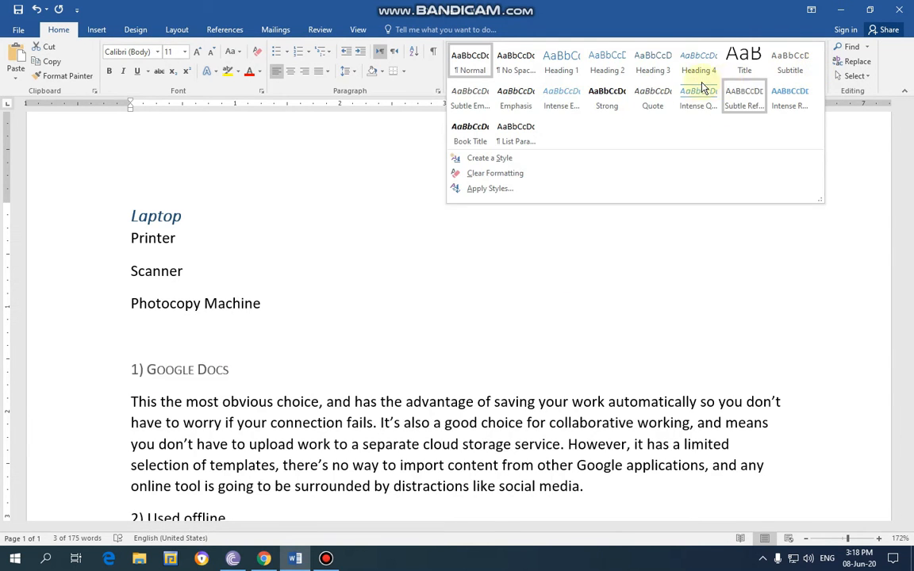
{"action": "left_click", "coordinate": [472, 128]}
{"action": "left_click", "coordinate": [326, 336]}
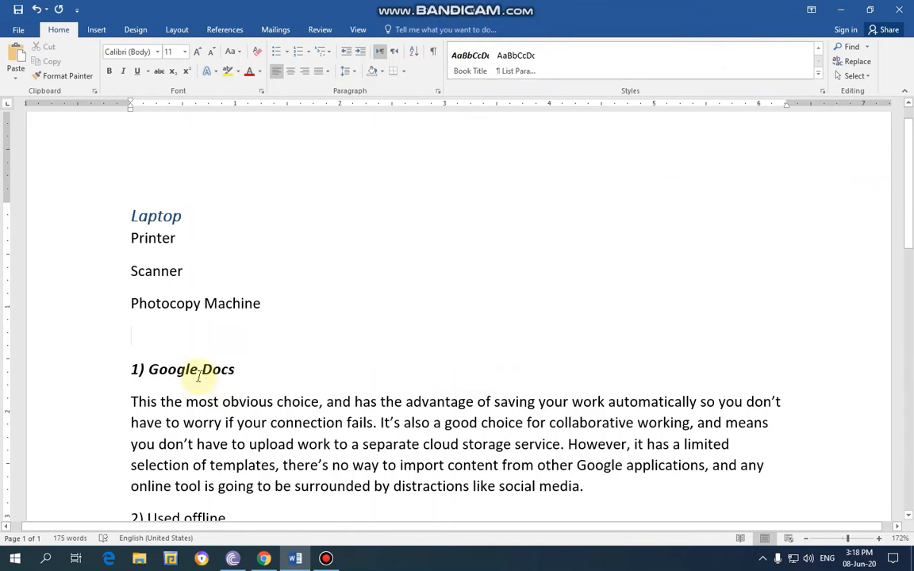
- Apply the Intense Emphasis style to the "Photocopy Machine" line
{"action": "left_click_drag", "start_coordinate": [268, 311], "coordinate": [140, 307]}
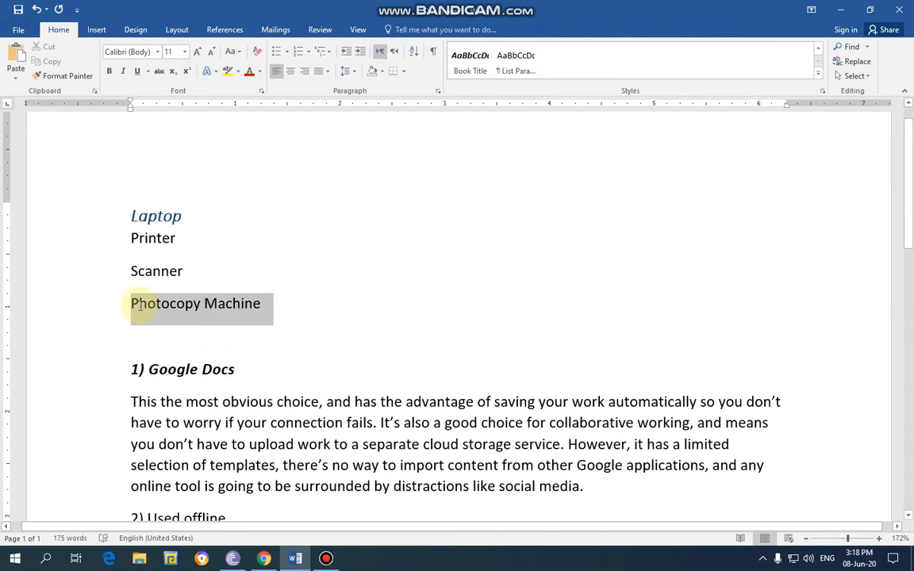
{"action": "left_click", "coordinate": [818, 72]}
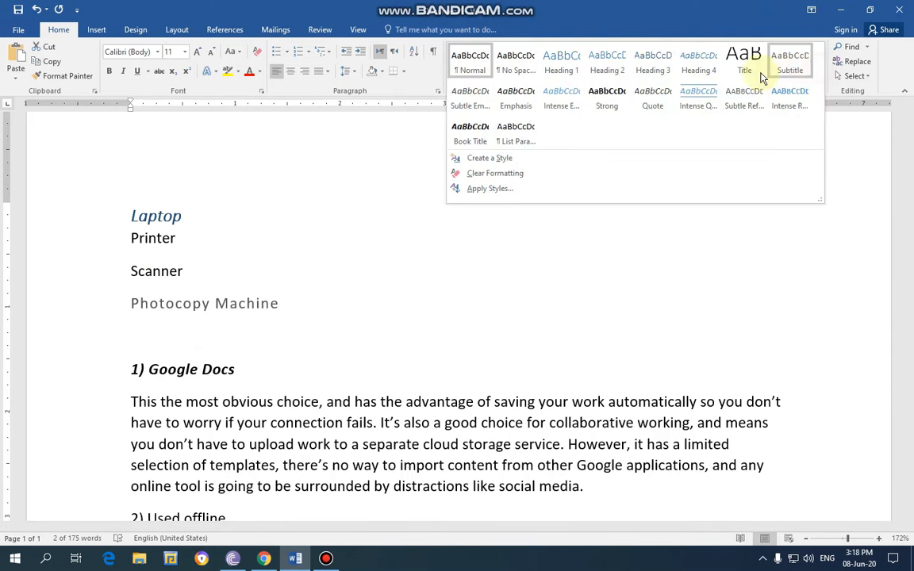
{"action": "left_click", "coordinate": [561, 94]}
{"action": "left_click", "coordinate": [443, 259]}
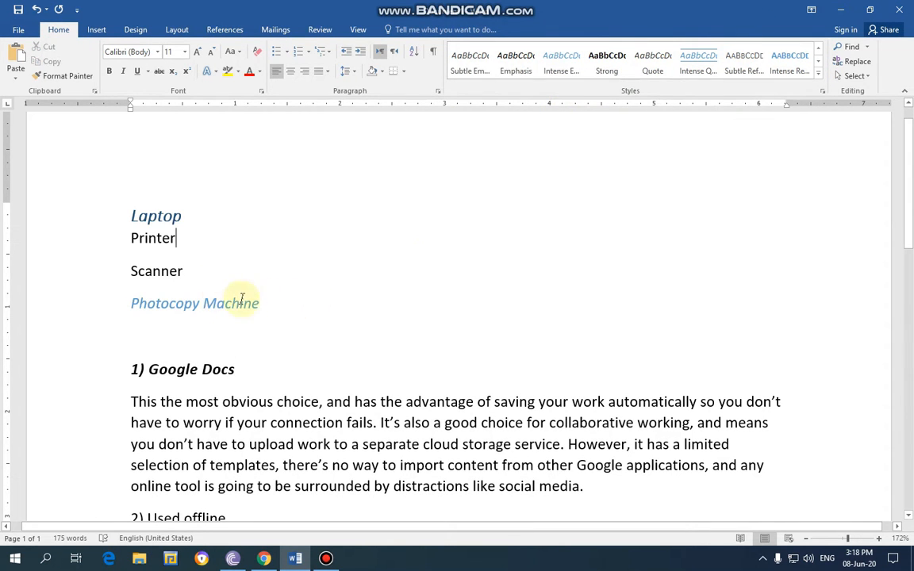
- Change the font color of the "Photocopy Machine" line to the standard red
{"action": "left_click_drag", "start_coordinate": [260, 305], "coordinate": [153, 306]}
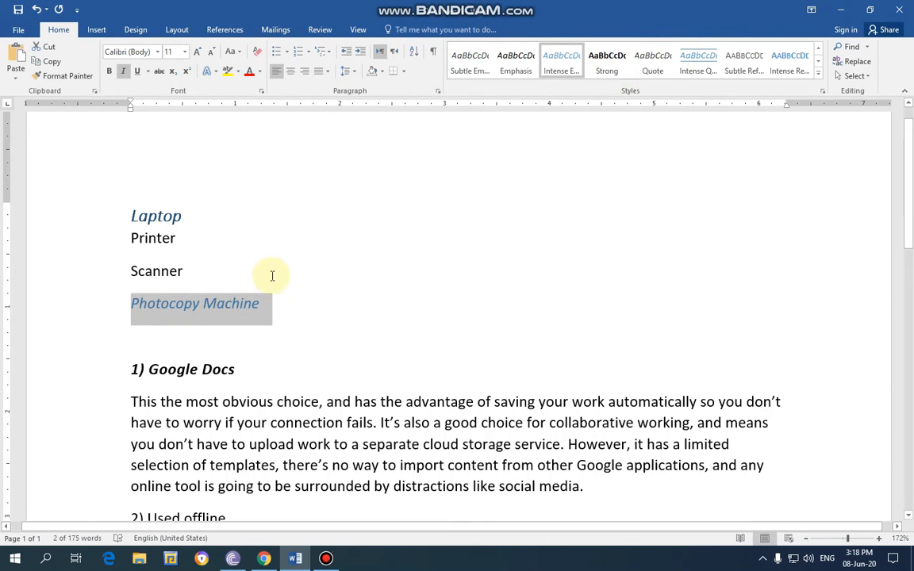
{"action": "left_click", "coordinate": [259, 71]}
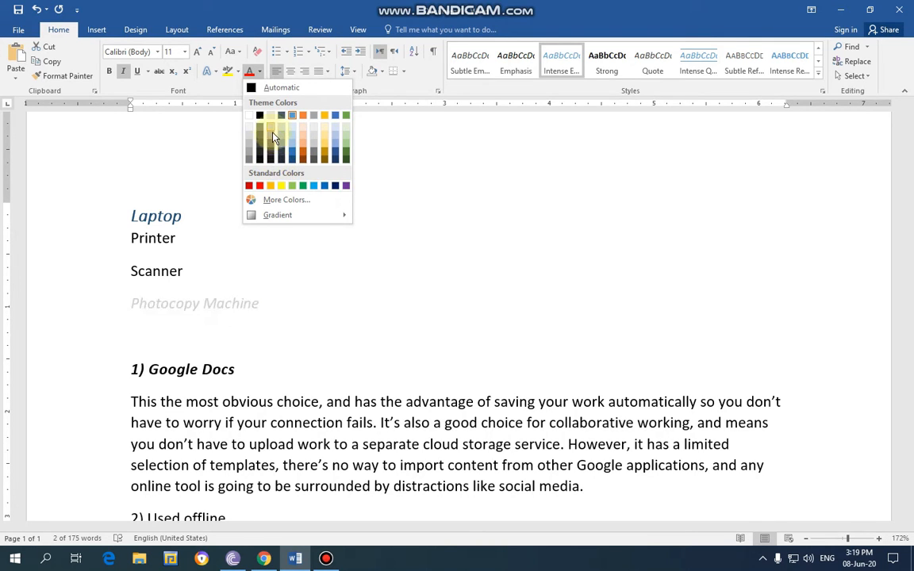
{"action": "left_click", "coordinate": [260, 185]}
{"action": "left_click", "coordinate": [288, 304]}
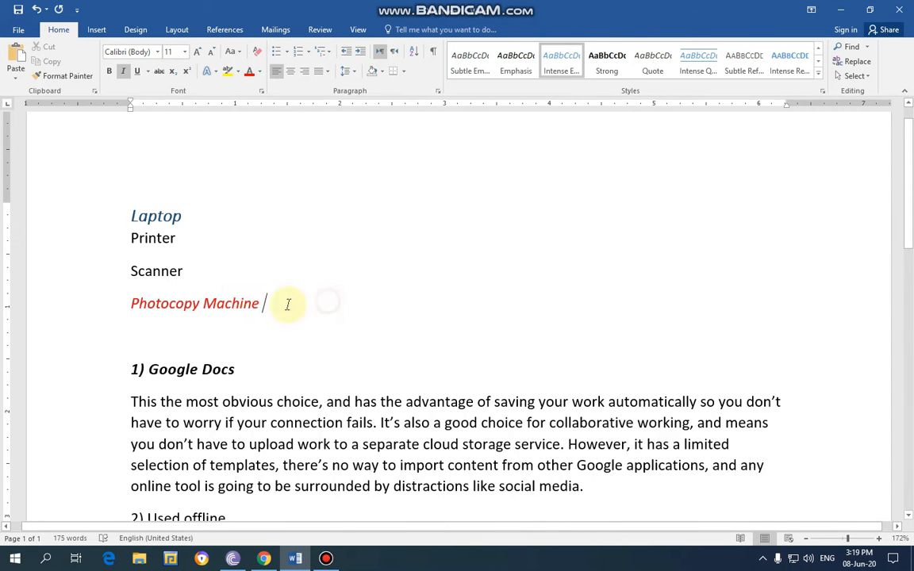
{"action": "scroll", "coordinate": [255, 292], "scroll_direction": "down", "scroll_amount": 5}
{"action": "scroll", "coordinate": [265, 292], "scroll_direction": "up", "scroll_amount": 1}
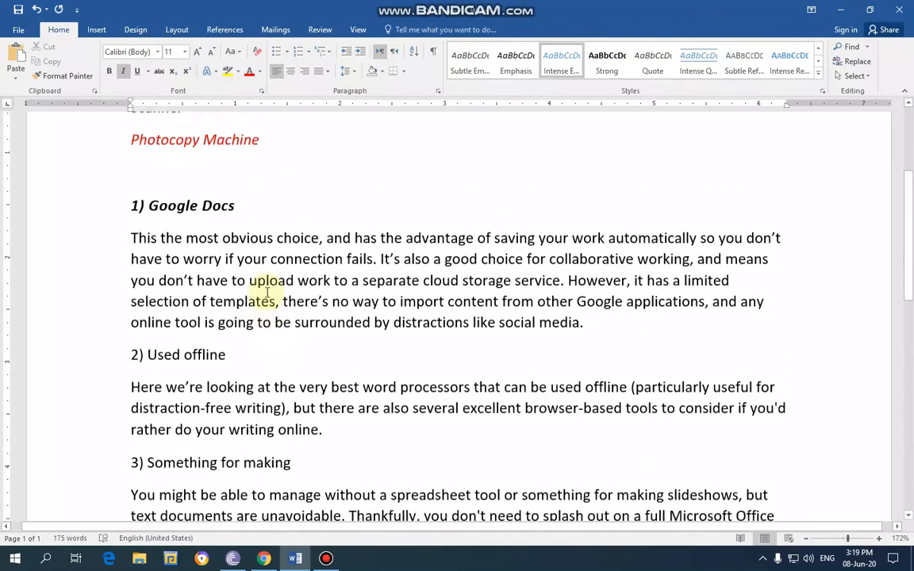
{"action": "scroll", "coordinate": [268, 292], "scroll_direction": "up", "scroll_amount": 1}
{"action": "scroll", "coordinate": [279, 285], "scroll_direction": "up", "scroll_amount": 4}
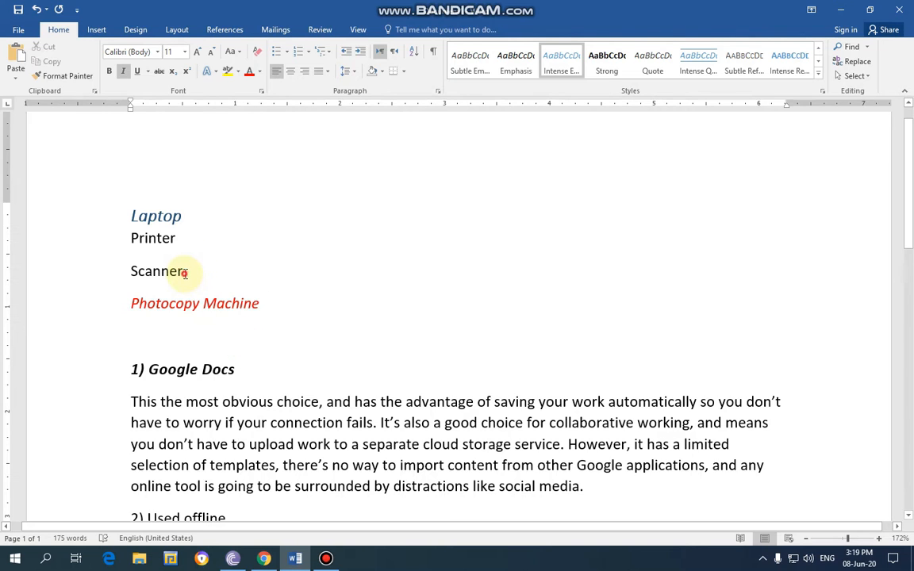
- Start a new style named "scanner" from the "Scanner" line's formatting and open its full formatting options
{"action": "left_click_drag", "start_coordinate": [185, 273], "coordinate": [130, 269]}
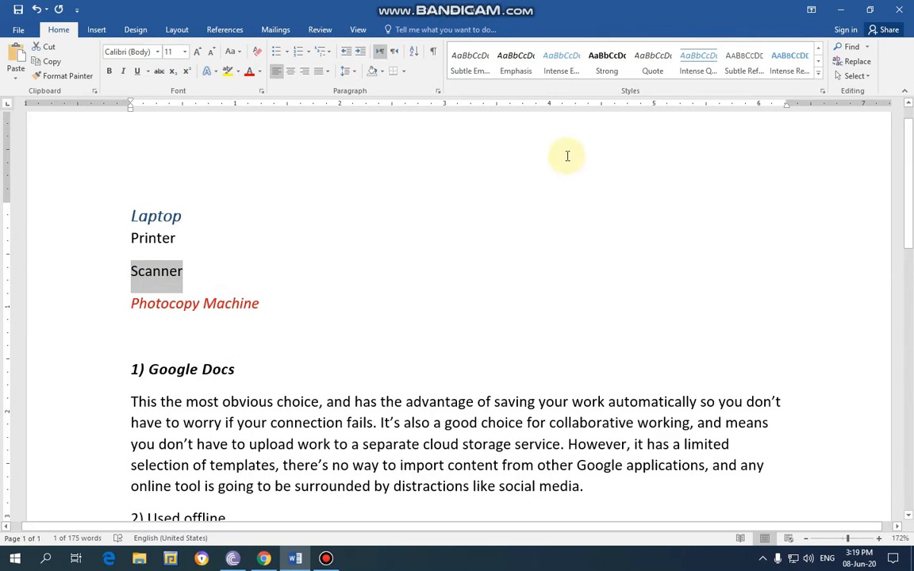
{"action": "left_click", "coordinate": [817, 76]}
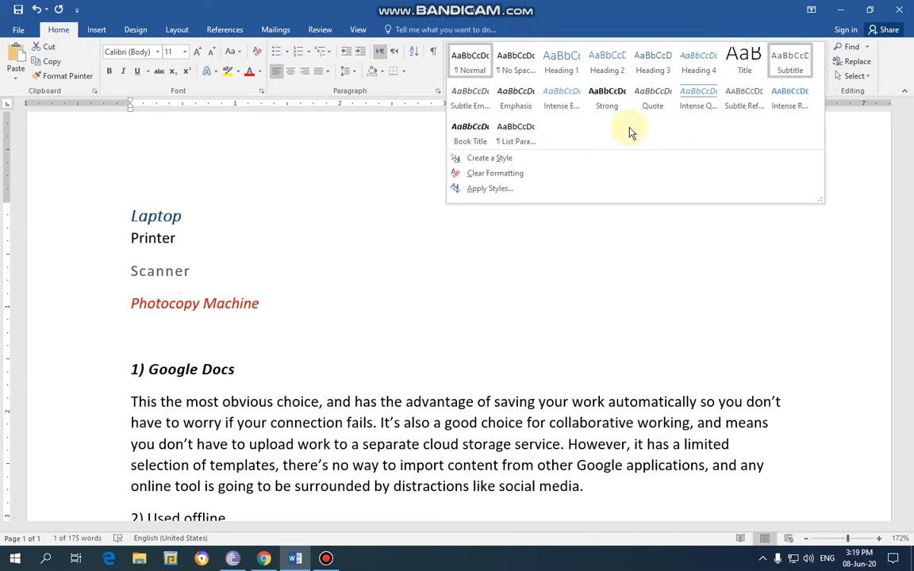
{"action": "left_click", "coordinate": [508, 160]}
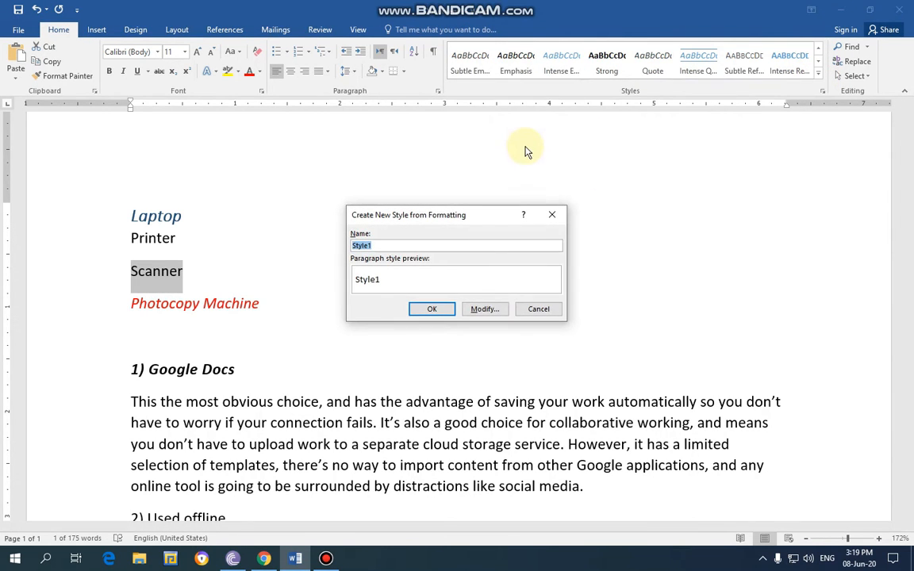
{"action": "left_click_drag", "start_coordinate": [451, 213], "coordinate": [465, 198]}
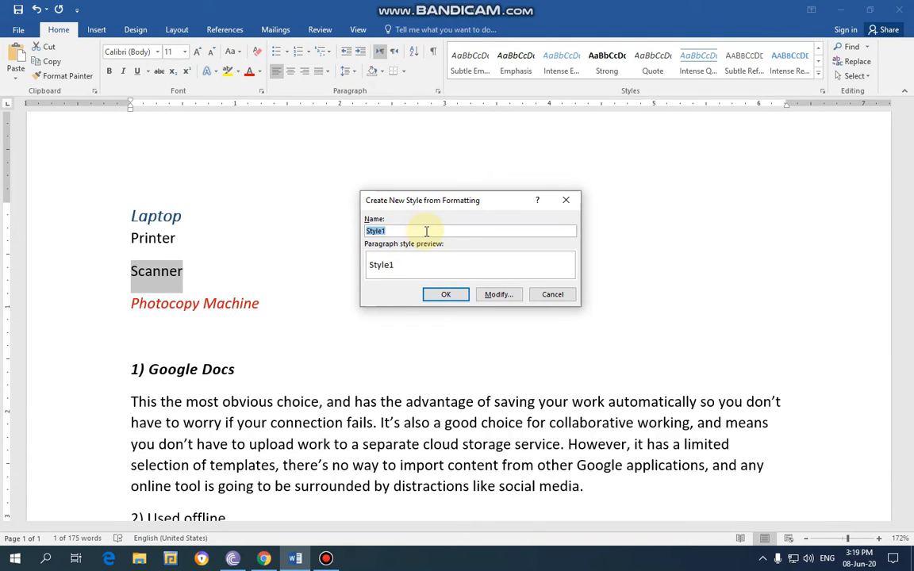
{"action": "type", "text": "scanner"}
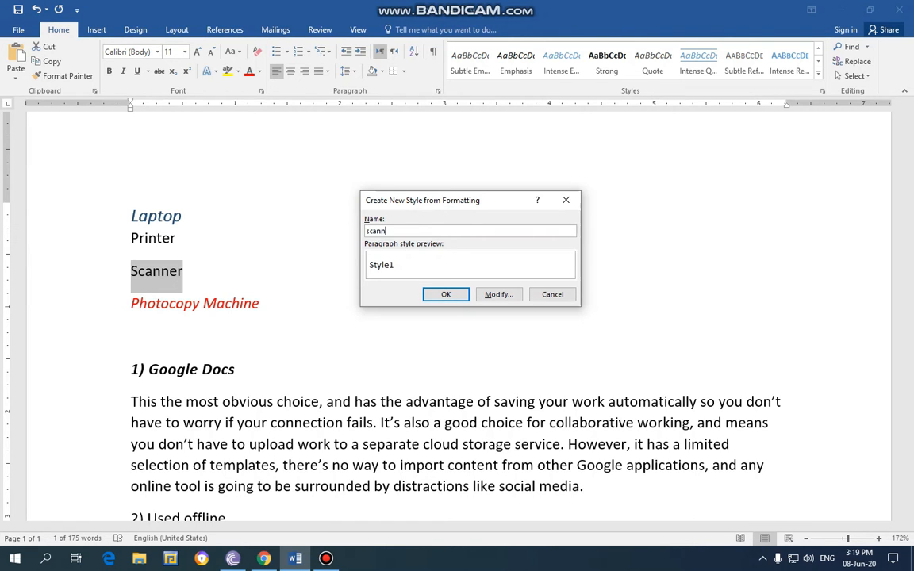
{"action": "left_click", "coordinate": [512, 295]}
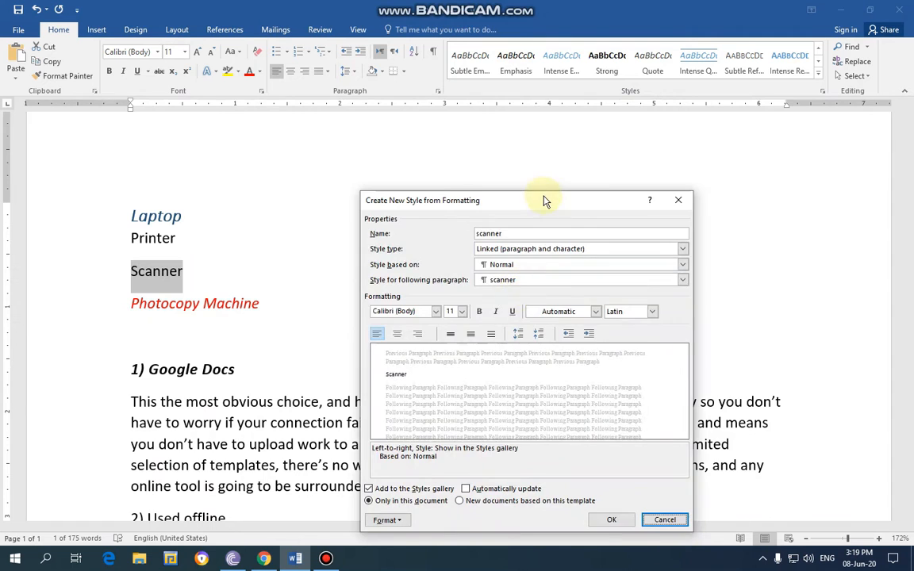
{"action": "left_click_drag", "start_coordinate": [546, 199], "coordinate": [595, 113]}
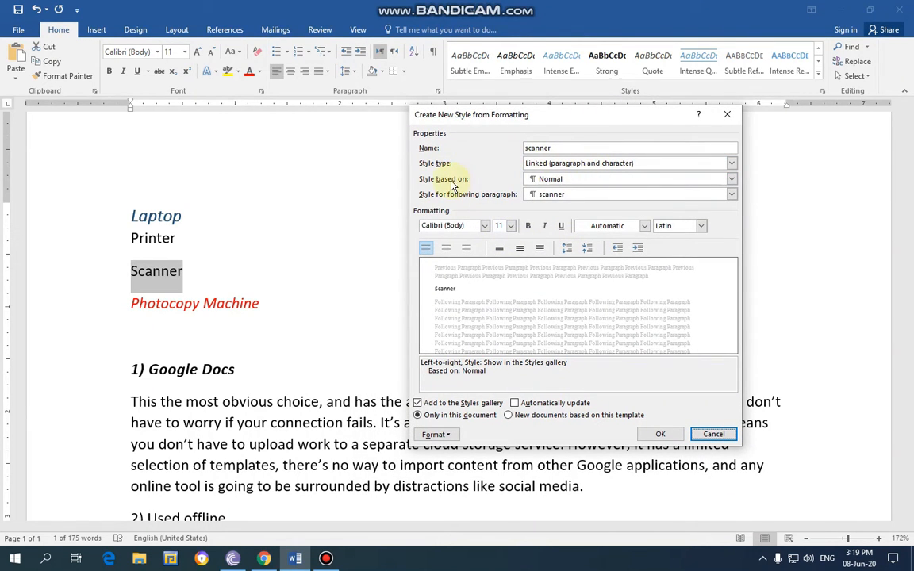
- Set the new scanner style's font to TypeWrong and its size to 18
{"action": "left_click", "coordinate": [485, 226]}
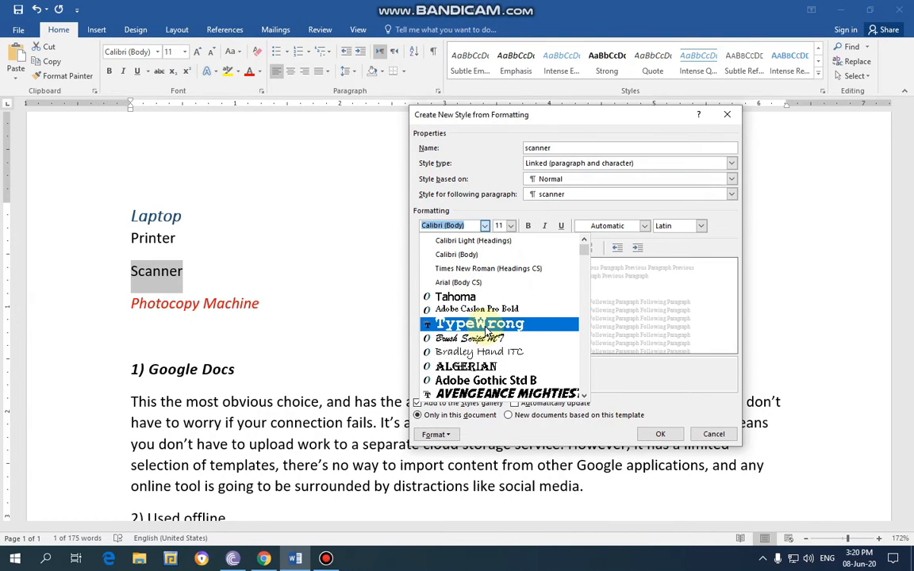
{"action": "scroll", "coordinate": [497, 330], "scroll_direction": "down", "scroll_amount": 1}
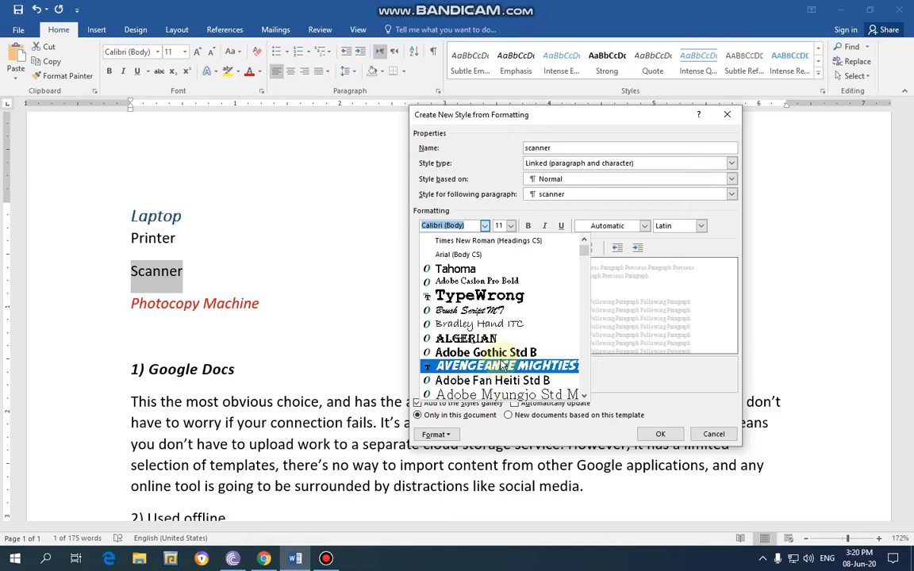
{"action": "left_click", "coordinate": [478, 297]}
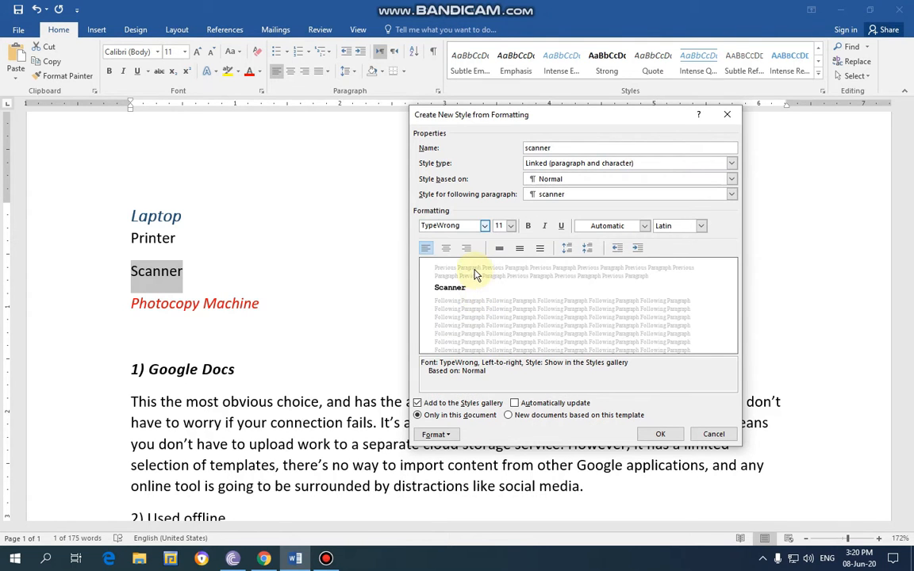
{"action": "left_click", "coordinate": [510, 227]}
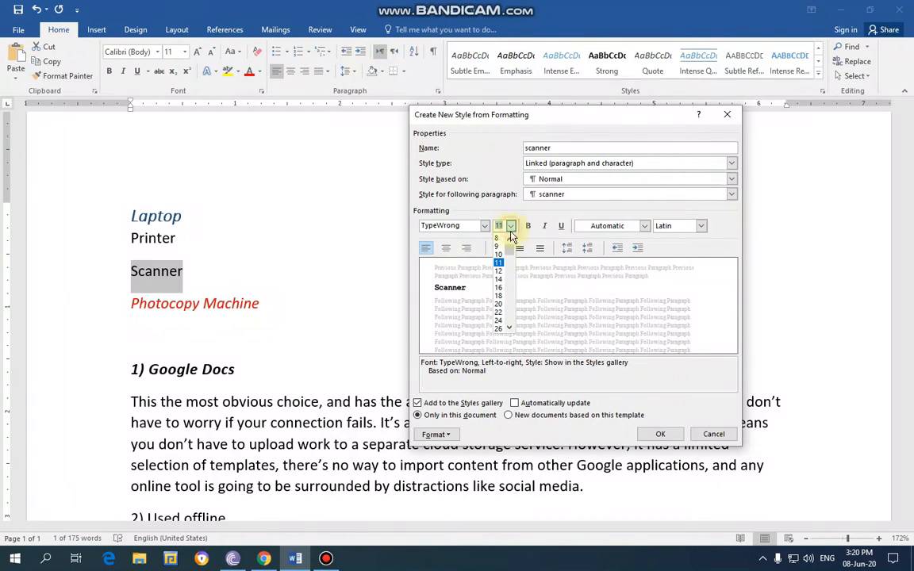
{"action": "left_click", "coordinate": [499, 297]}
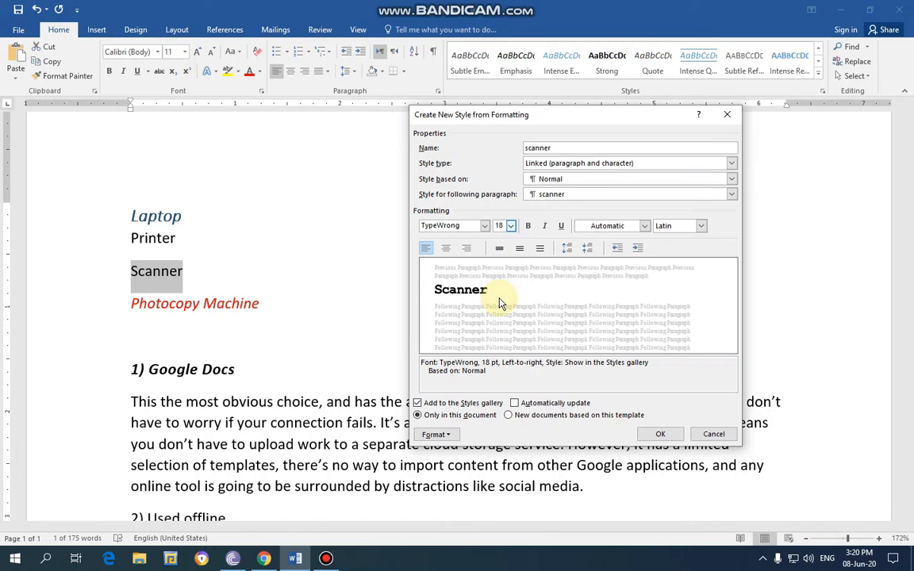
- Make the scanner style bold, italic and underlined, and create it on the "Scanner" line
{"action": "left_click", "coordinate": [527, 226]}
{"action": "left_click", "coordinate": [546, 226]}
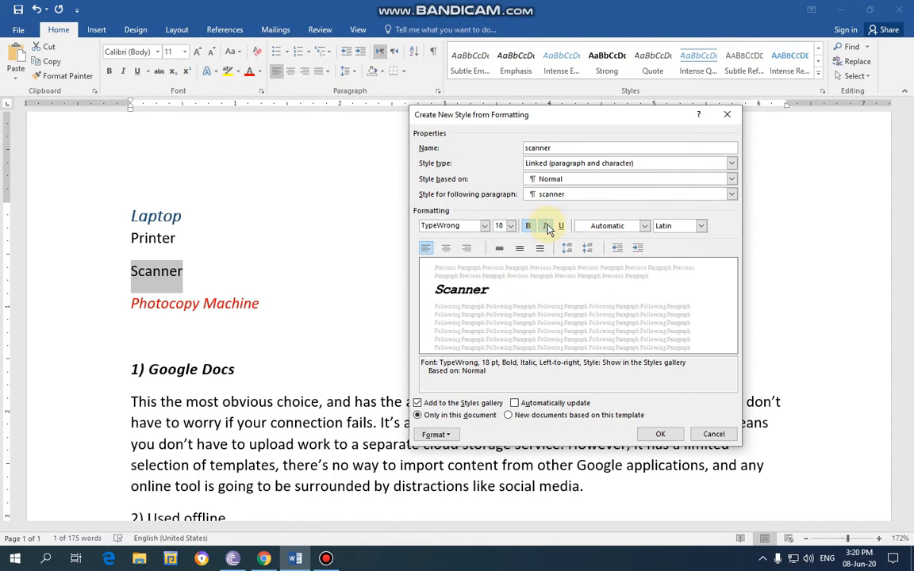
{"action": "left_click", "coordinate": [561, 226]}
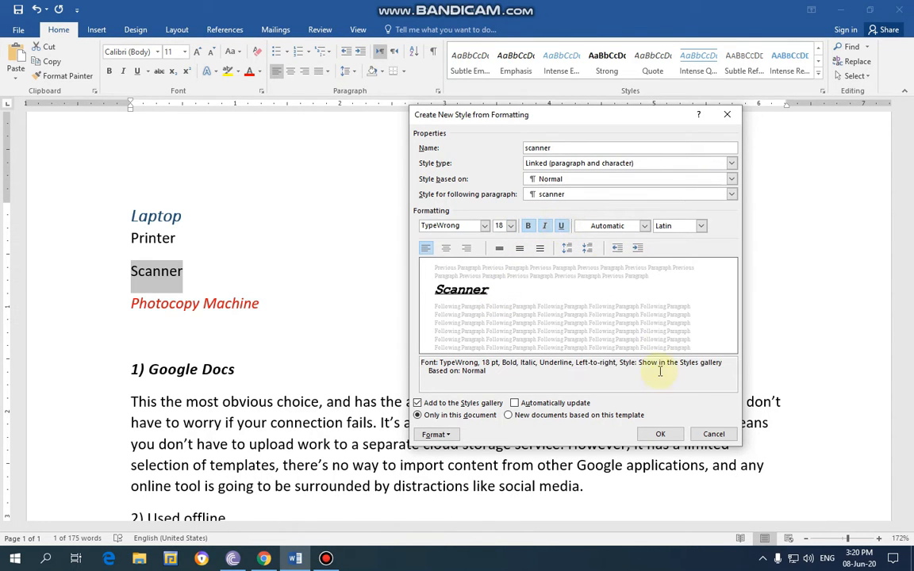
{"action": "left_click", "coordinate": [661, 435]}
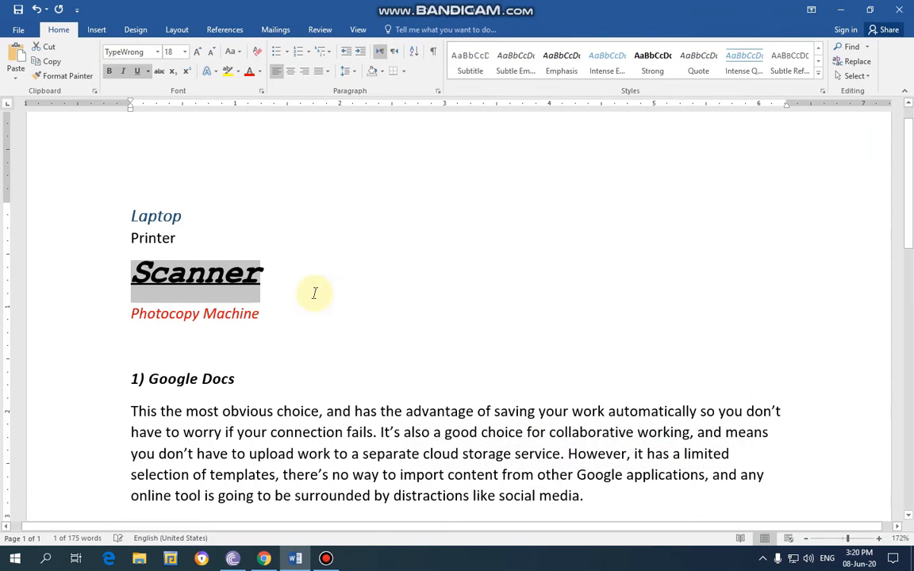
{"action": "left_click", "coordinate": [360, 276]}
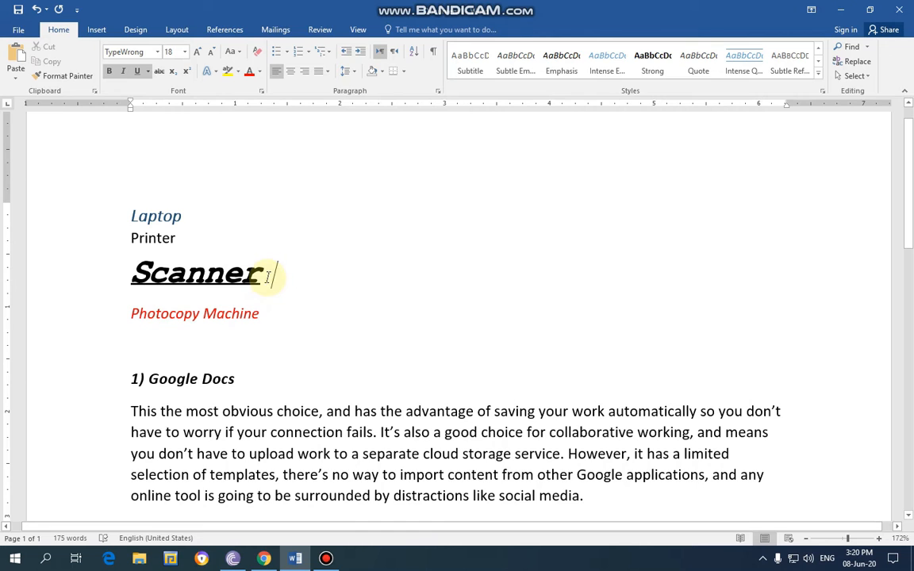
- Apply the custom scanner style to the "2) Used offline" heading
{"action": "scroll", "coordinate": [269, 276], "scroll_direction": "down", "scroll_amount": 5}
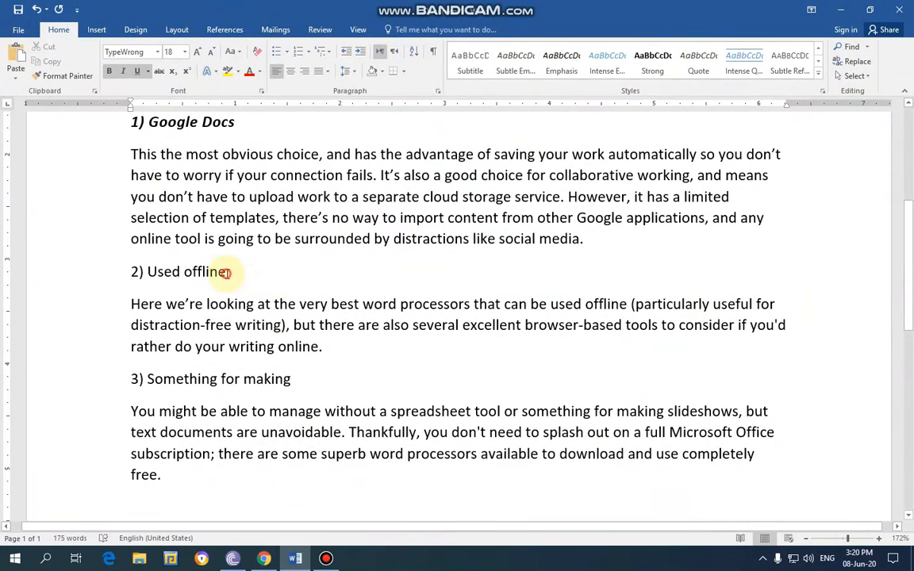
{"action": "left_click_drag", "start_coordinate": [227, 272], "coordinate": [127, 272]}
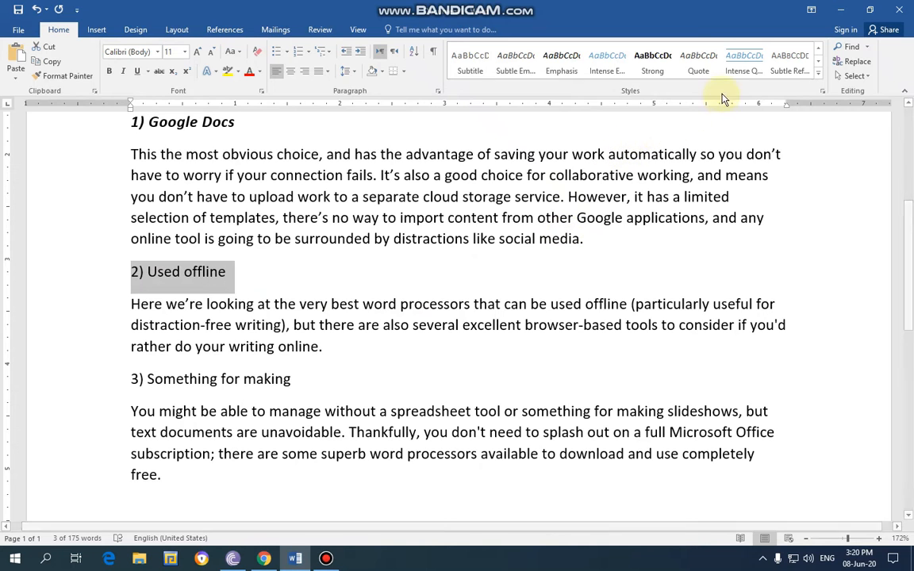
{"action": "left_click", "coordinate": [818, 51]}
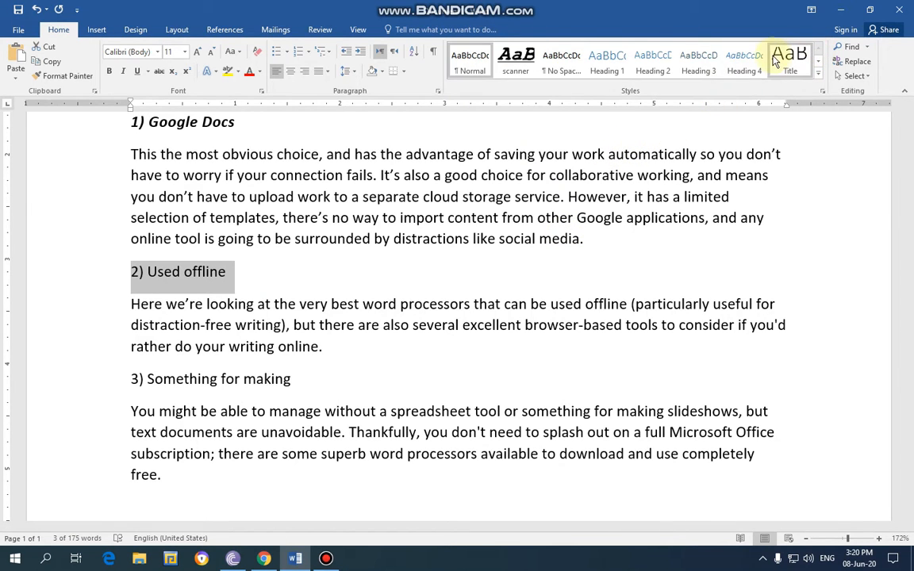
{"action": "left_click", "coordinate": [517, 67]}
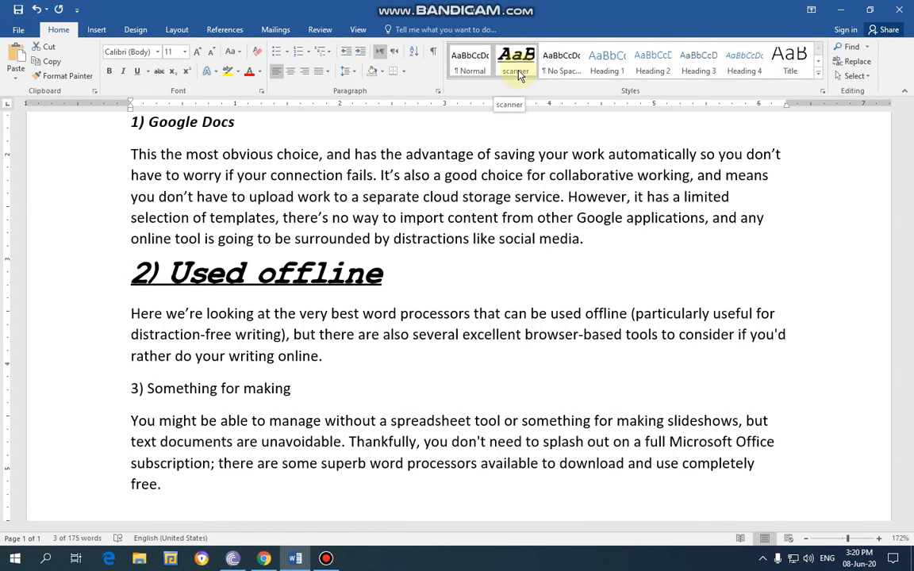
{"action": "left_click_drag", "start_coordinate": [131, 273], "coordinate": [418, 275]}
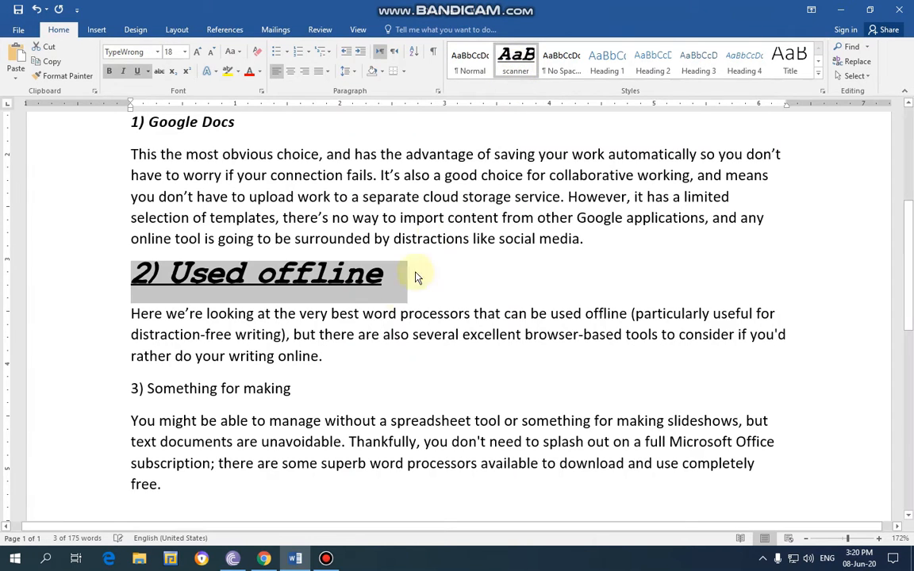
- Apply the custom scanner style to the "3) Something for making" heading
{"action": "left_click_drag", "start_coordinate": [291, 388], "coordinate": [127, 389]}
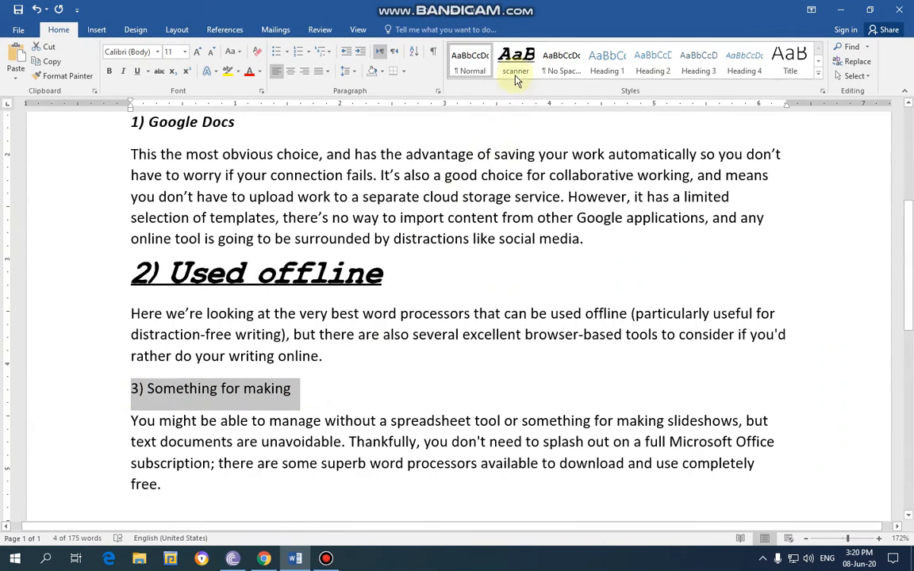
{"action": "left_click", "coordinate": [515, 62]}
{"action": "left_click", "coordinate": [591, 387]}
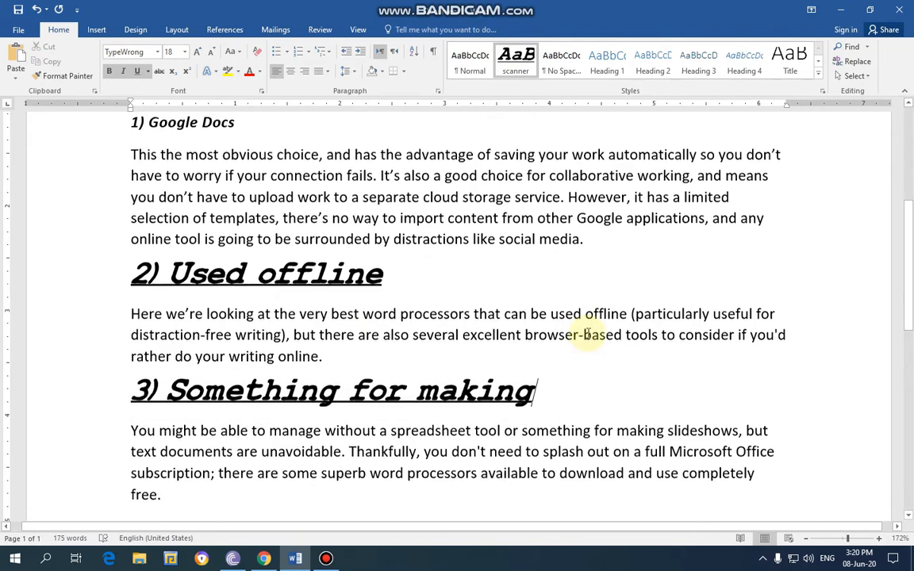
- Apply the custom scanner style to the "1) Google Docs" heading
{"action": "scroll", "coordinate": [587, 329], "scroll_direction": "up", "scroll_amount": 3}
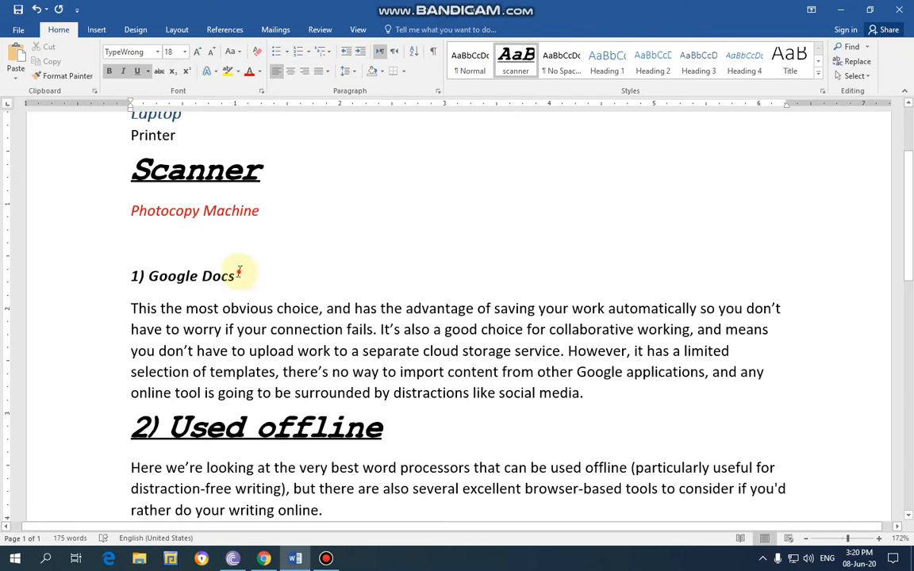
{"action": "left_click_drag", "start_coordinate": [238, 275], "coordinate": [129, 275]}
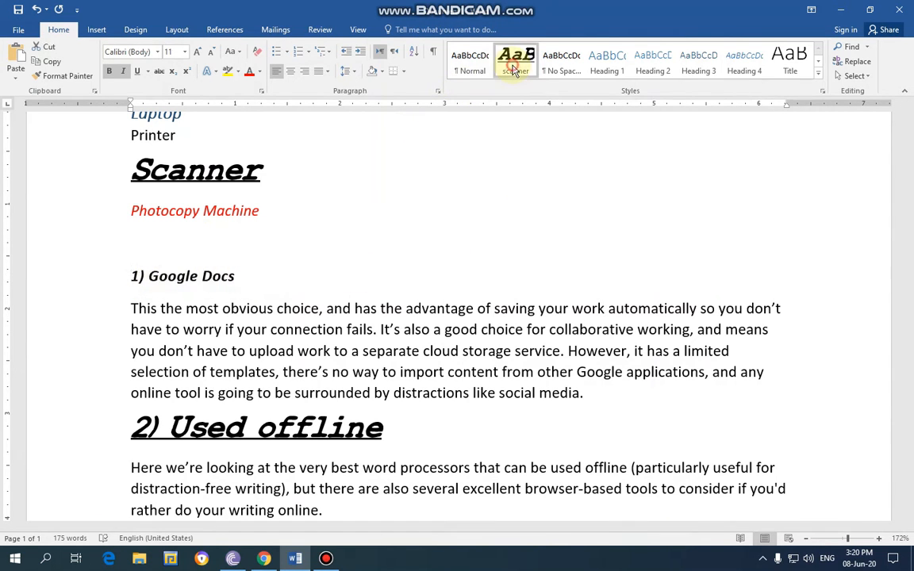
{"action": "left_click", "coordinate": [515, 58]}
{"action": "left_click", "coordinate": [313, 212]}
{"action": "scroll", "coordinate": [312, 214], "scroll_direction": "up", "scroll_amount": 2}
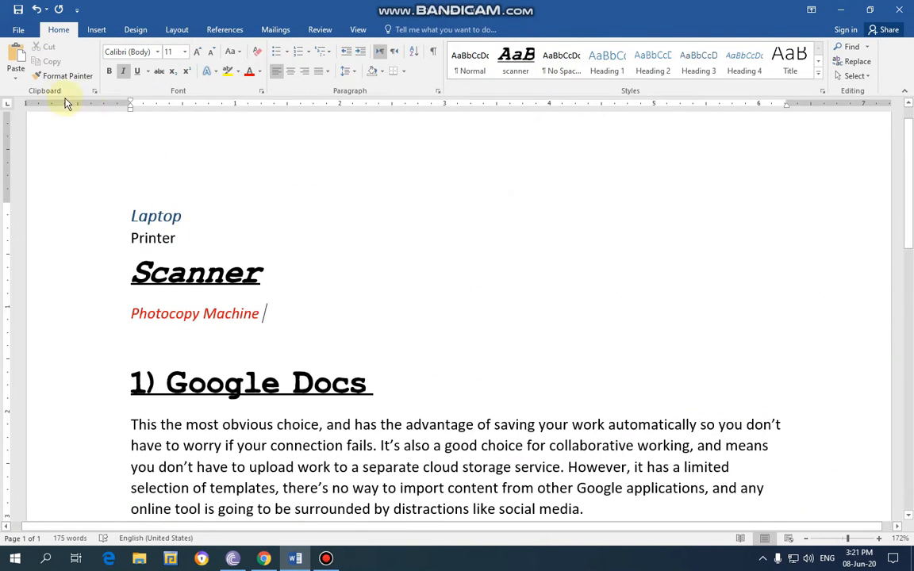
- Split the paragraph below "1) Google Docs" into two after "This the most obvious choice,"
{"action": "left_click", "coordinate": [329, 183]}
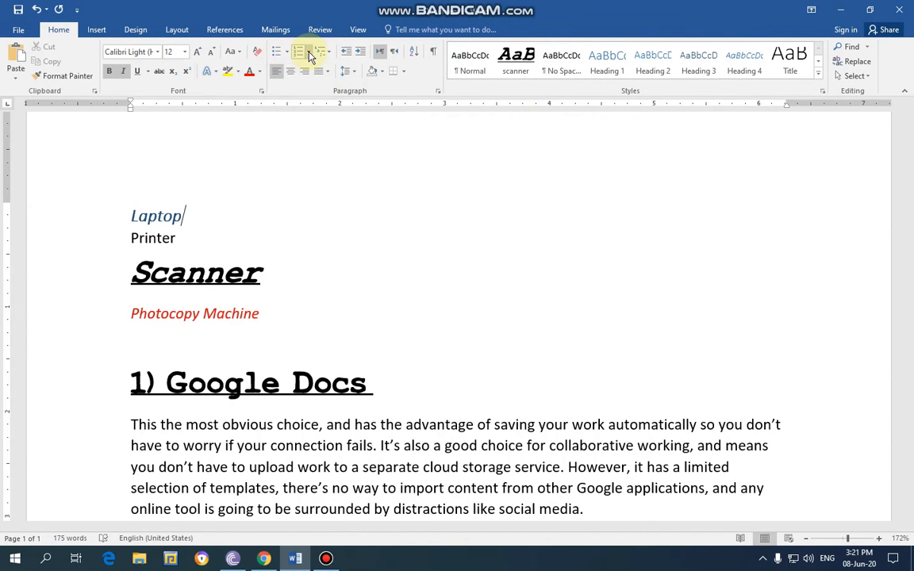
{"action": "scroll", "coordinate": [406, 226], "scroll_direction": "down", "scroll_amount": 3}
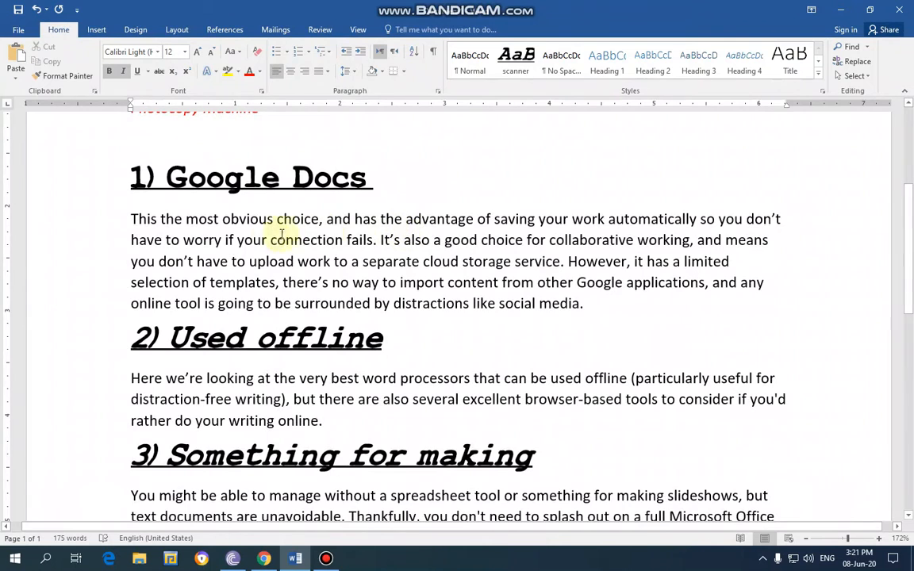
{"action": "left_click", "coordinate": [325, 219]}
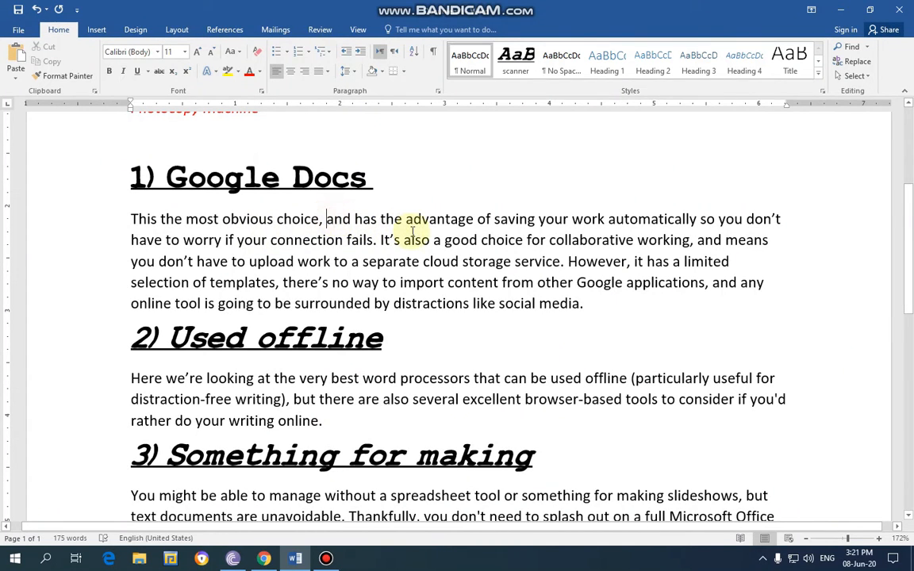
{"action": "key", "text": "Return"}
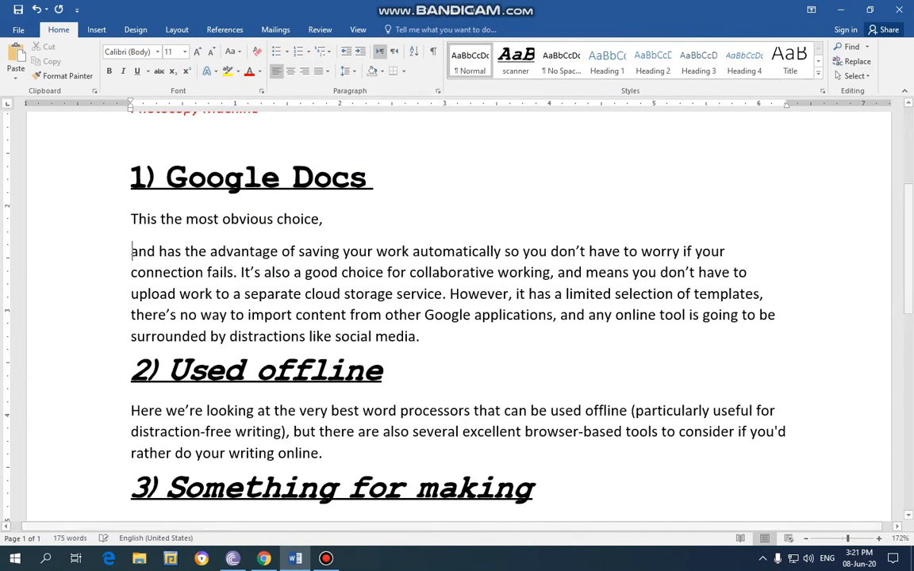
- Try another paragraph break before "connection fails" and take that break back
{"action": "left_click", "coordinate": [131, 272]}
{"action": "key", "text": "Return"}
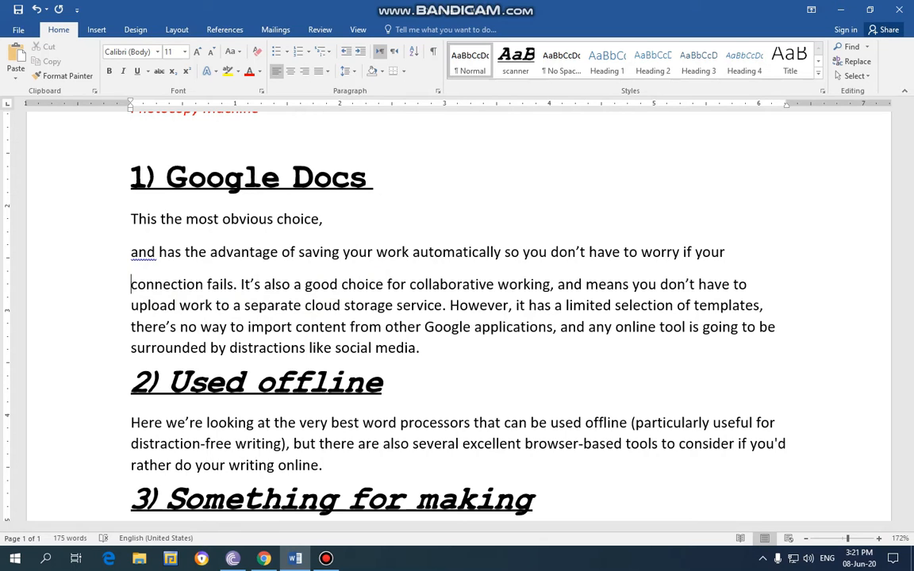
{"action": "key", "text": "BackSpace"}
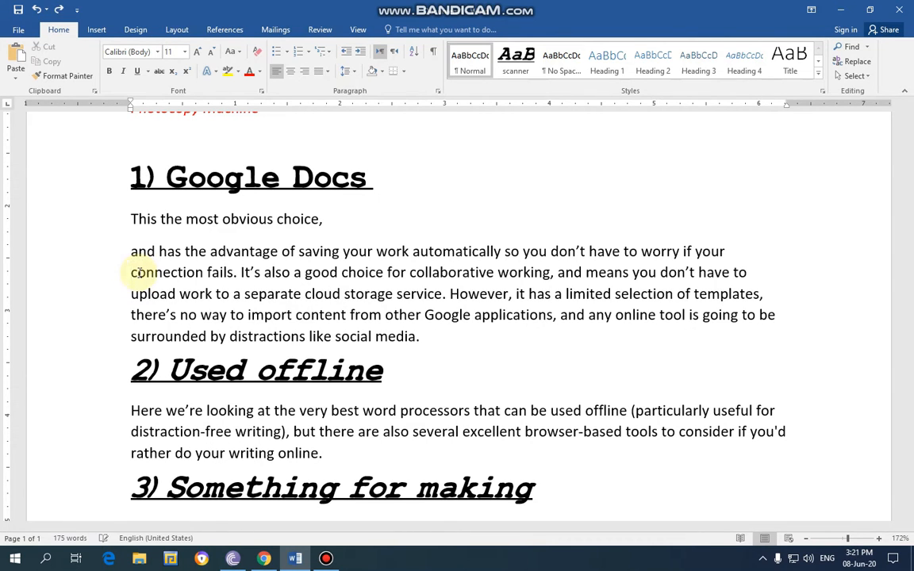
- Turn the paragraph starting "and has the advantage of saving your work" into a bulleted list item
{"action": "left_click_drag", "start_coordinate": [429, 341], "coordinate": [137, 252]}
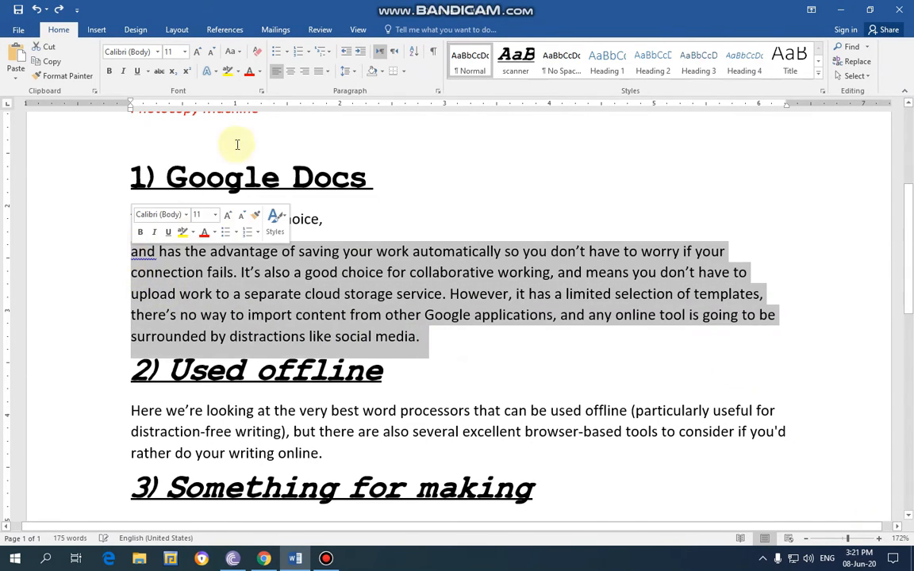
{"action": "left_click", "coordinate": [277, 51]}
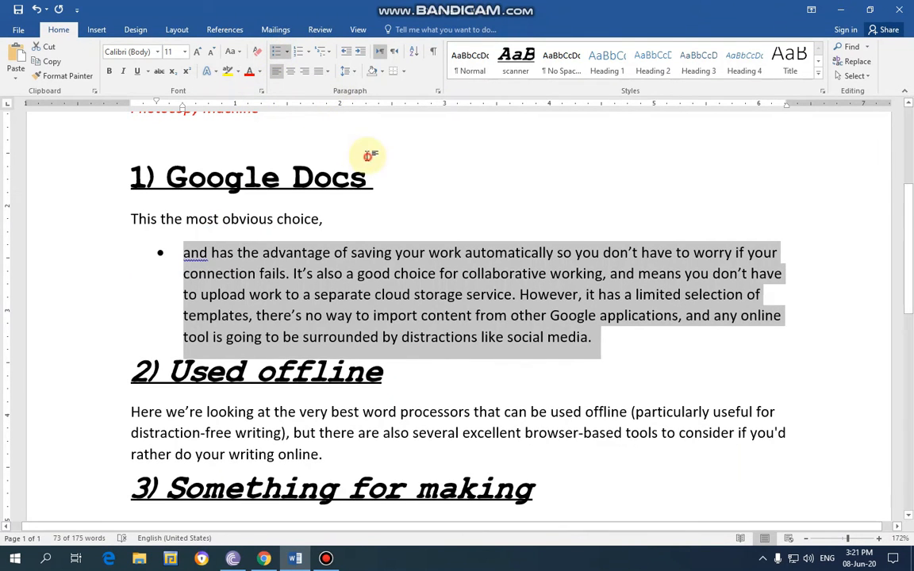
{"action": "left_click", "coordinate": [368, 156]}
{"action": "left_click", "coordinate": [429, 252]}
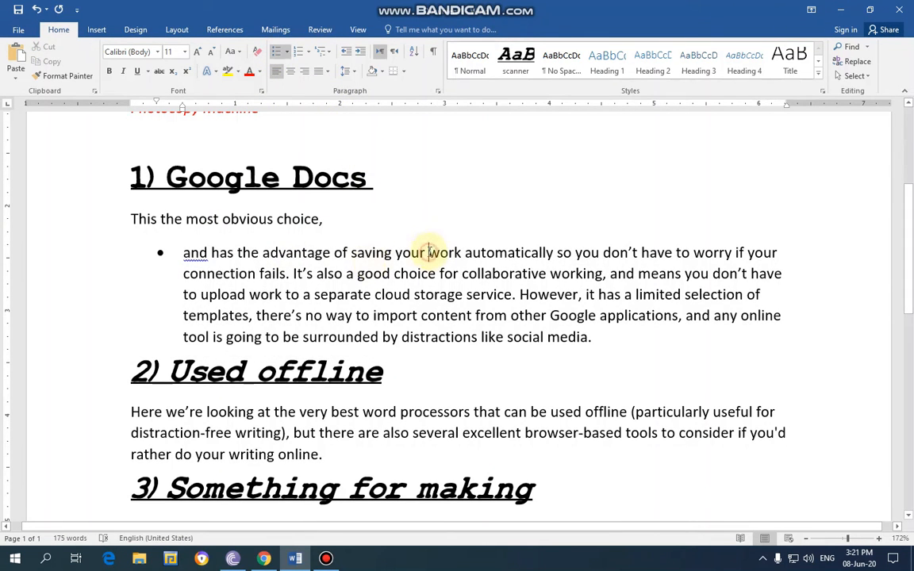
- Split the bulleted item under "1) Google Docs" into four bullets, breaking before "work automatically", "have to worry" and "fails"
{"action": "key", "text": "Return"}
{"action": "left_click", "coordinate": [397, 275]}
{"action": "key", "text": "Return"}
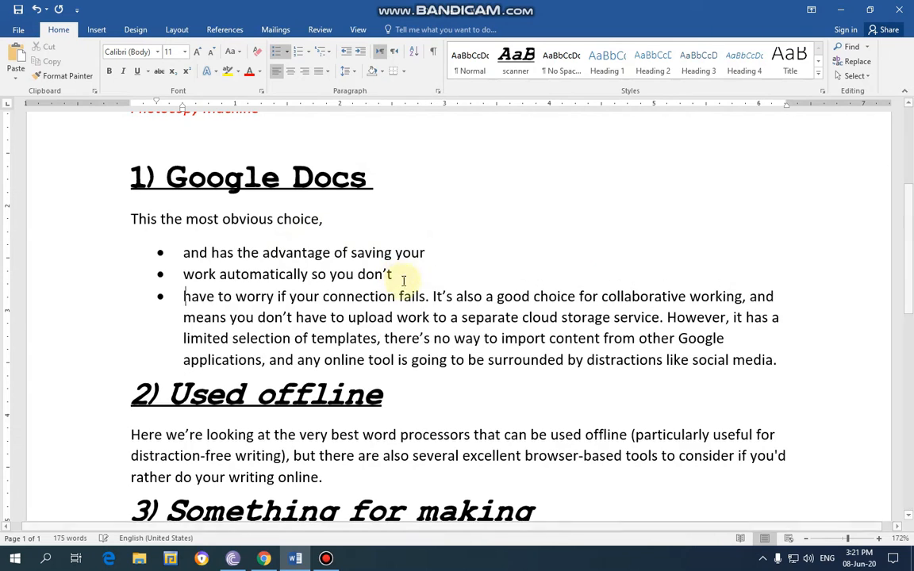
{"action": "left_click", "coordinate": [404, 296]}
{"action": "key", "text": "Return"}
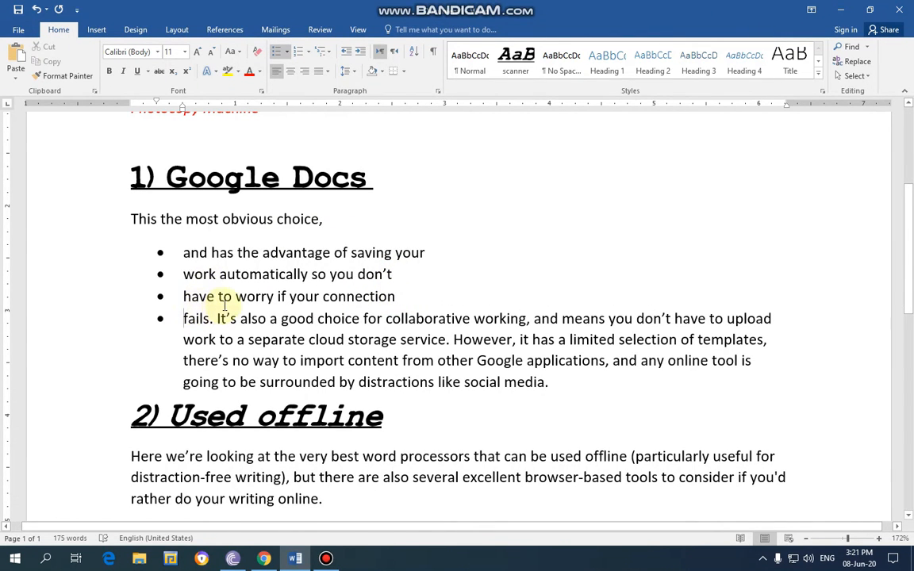
- Merge the "fails" bullet back into the preceding item and remove the bullet from the text starting "have to worry"
{"action": "key", "text": "BackSpace"}
{"action": "key", "text": "BackSpace"}
{"action": "key", "text": "BackSpace"}
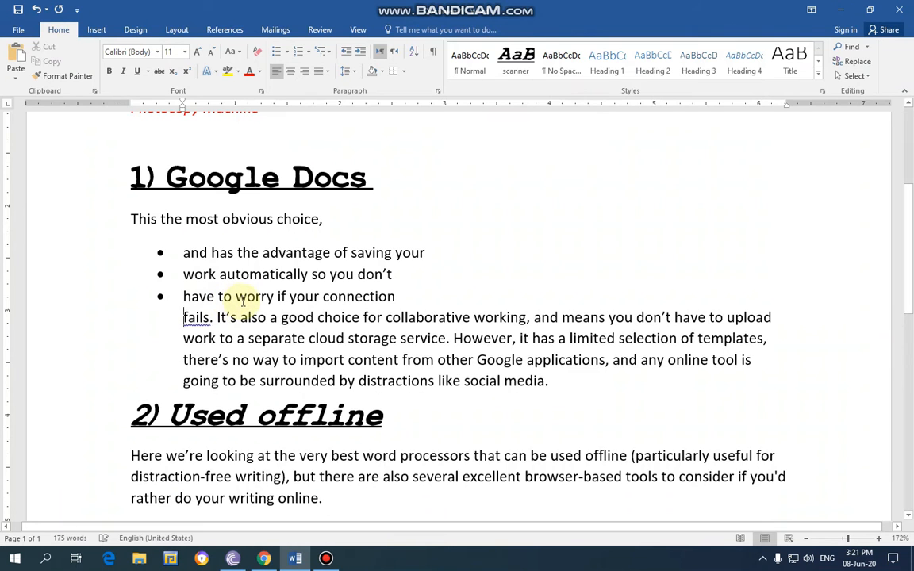
{"action": "key", "text": "BackSpace"}
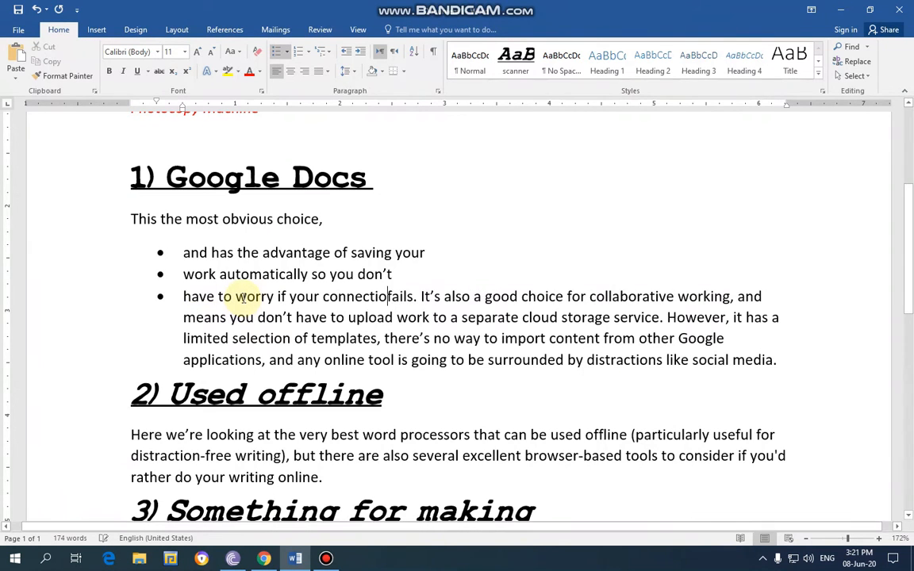
{"action": "left_click_drag", "start_coordinate": [158, 296], "coordinate": [150, 282]}
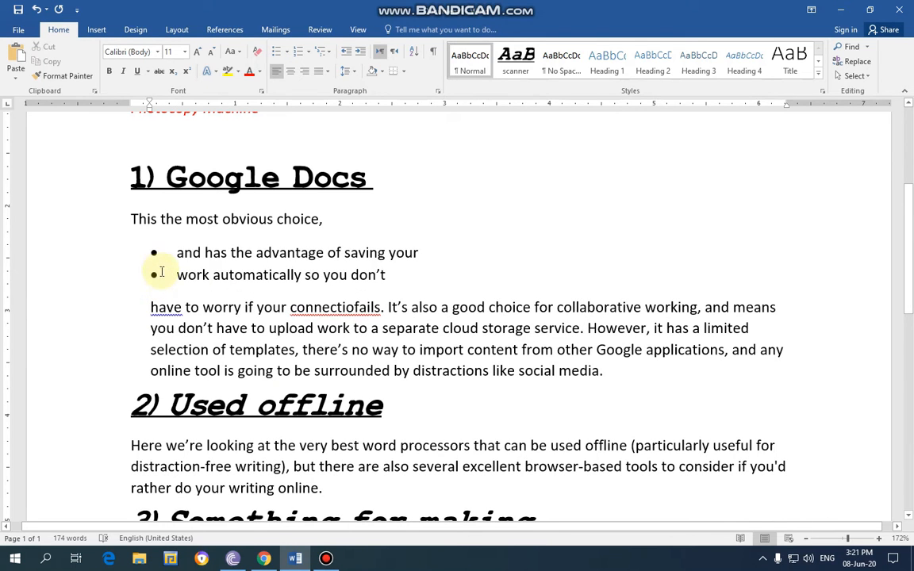
- Merge the "work automatically so you don't" bullet back into the bullet above it
{"action": "left_click", "coordinate": [142, 252]}
{"action": "left_click", "coordinate": [178, 276]}
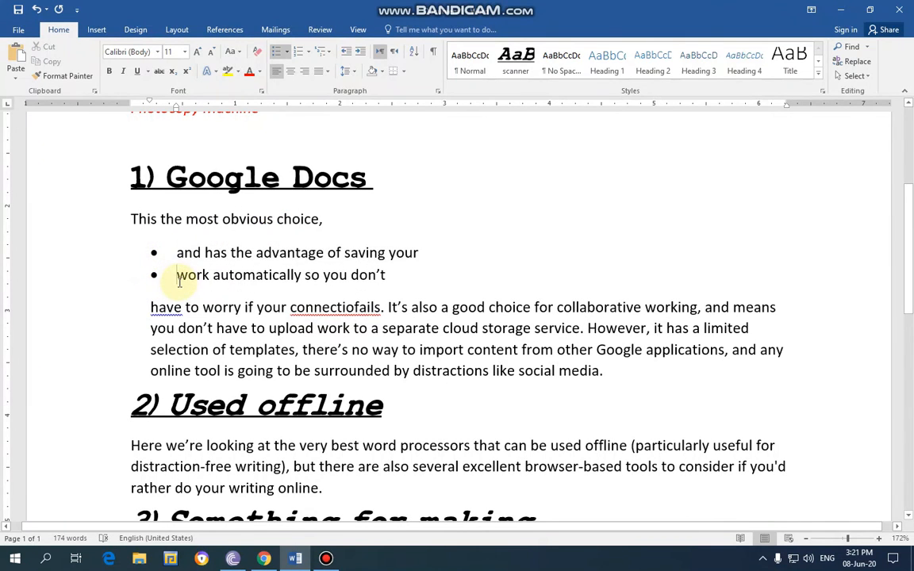
{"action": "key", "text": "BackSpace"}
{"action": "key", "text": "BackSpace"}
{"action": "key", "text": "BackSpace"}
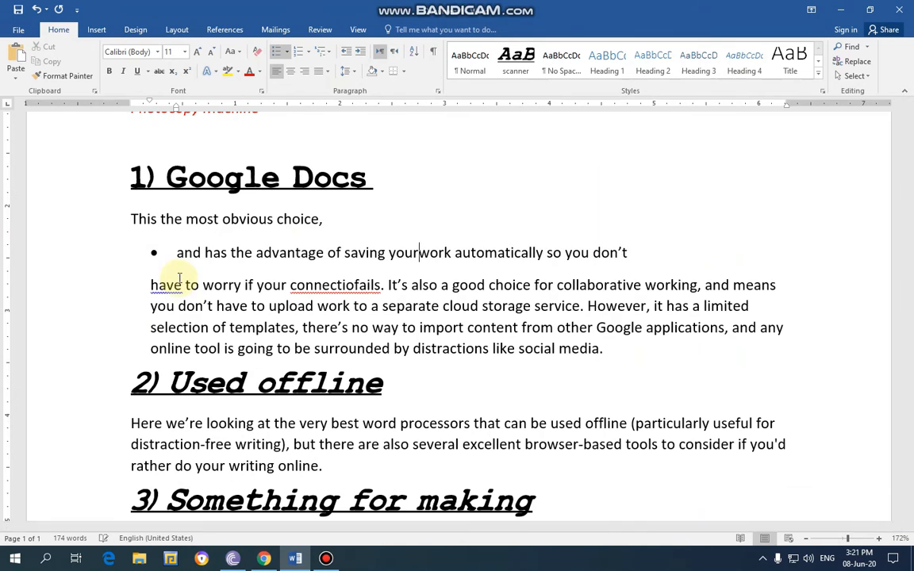
- Remove the bullet from the text between "This the most obvious choice," and the "2) Used offline" heading
{"action": "left_click", "coordinate": [177, 254]}
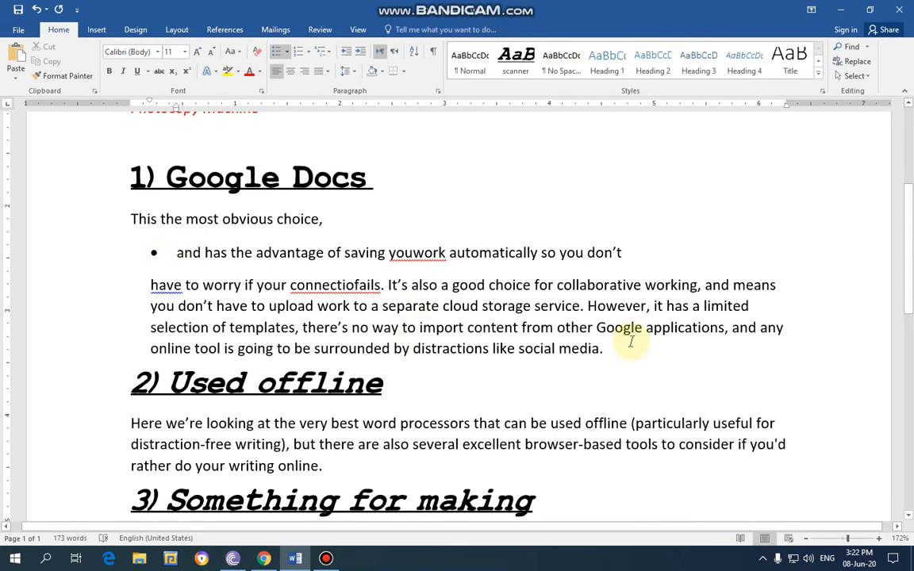
{"action": "left_click_drag", "start_coordinate": [631, 341], "coordinate": [153, 255]}
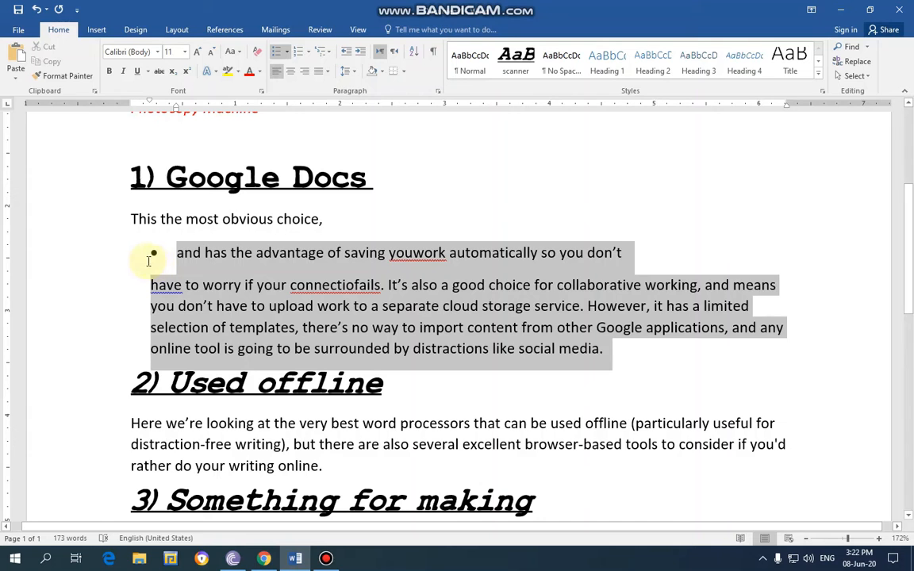
{"action": "left_click", "coordinate": [286, 51]}
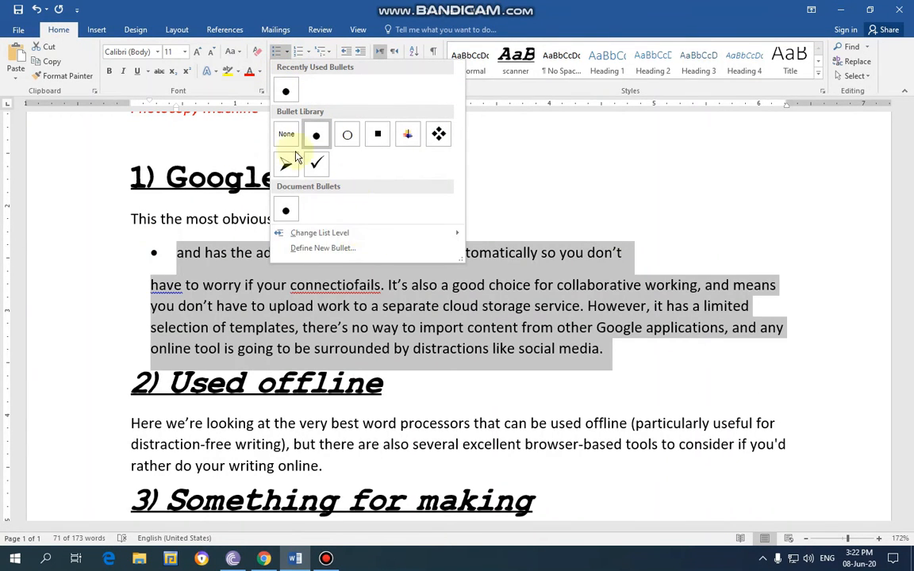
{"action": "left_click", "coordinate": [286, 134]}
{"action": "left_click", "coordinate": [435, 218]}
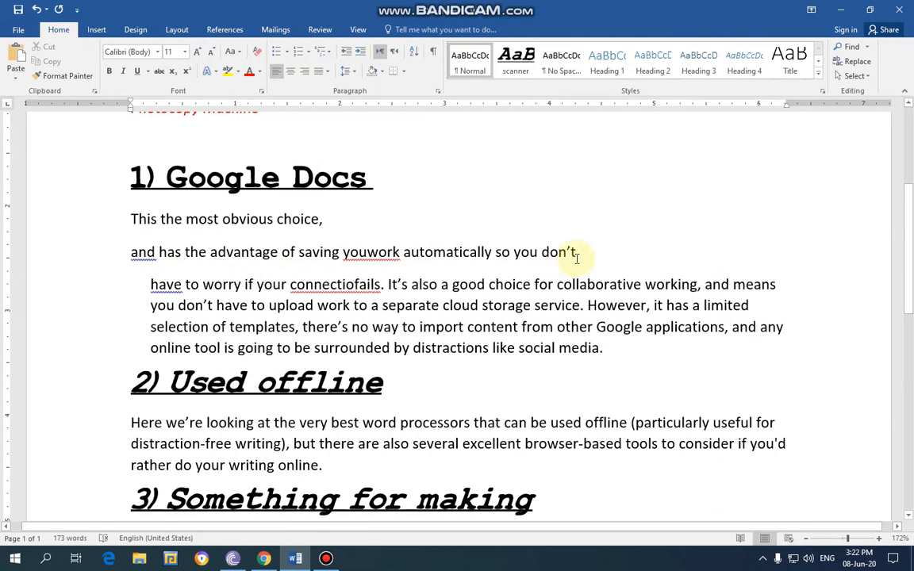
- Show the formatting marks and delete the paragraph breaks after "choice," and "don't" to rejoin the text under "1) Google Docs"
{"action": "left_click_drag", "start_coordinate": [603, 349], "coordinate": [125, 226]}
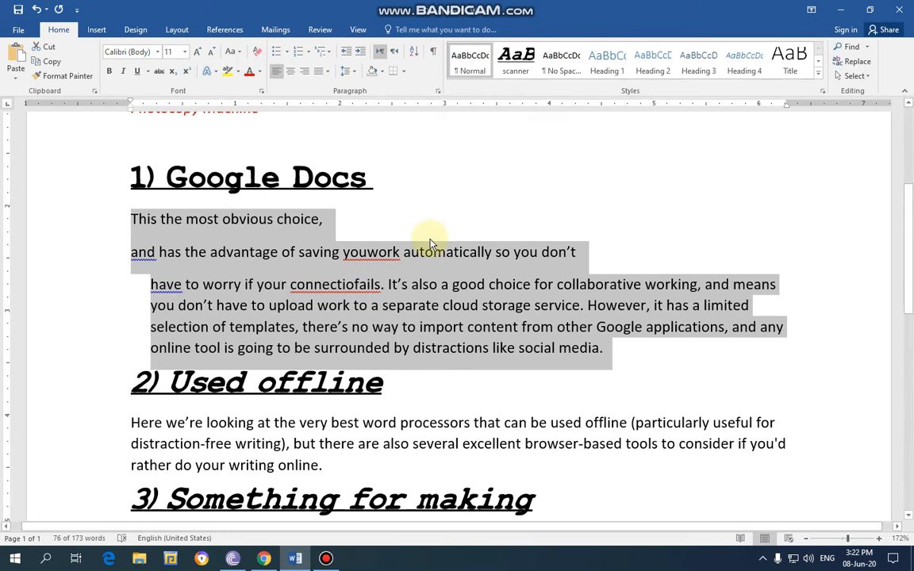
{"action": "left_click", "coordinate": [437, 53]}
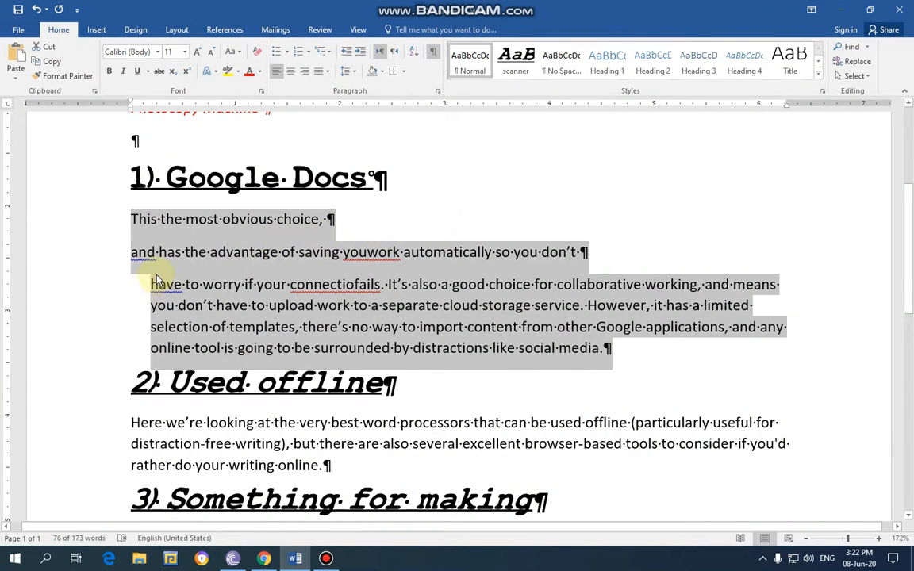
{"action": "left_click", "coordinate": [328, 220]}
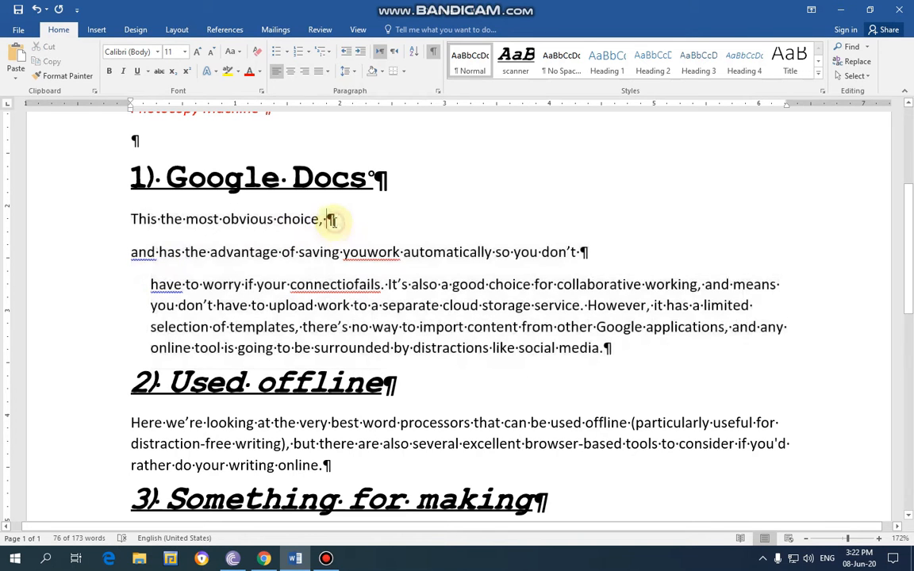
{"action": "key", "text": "Delete"}
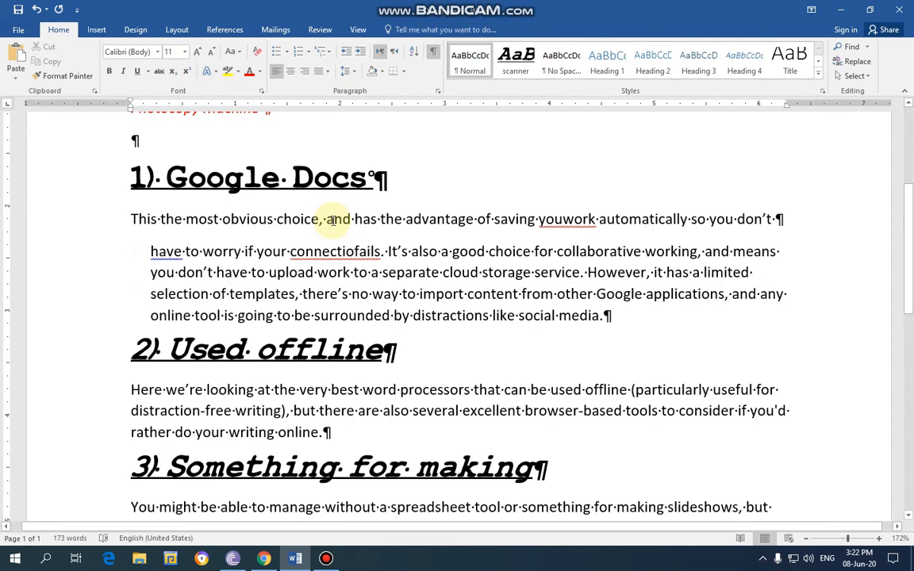
{"action": "key", "text": "Delete"}
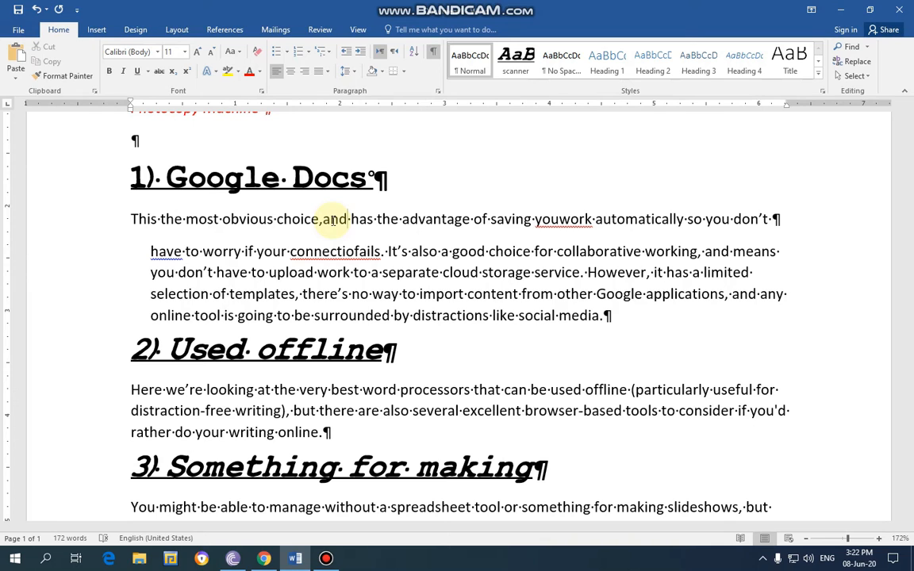
{"action": "left_click", "coordinate": [772, 220]}
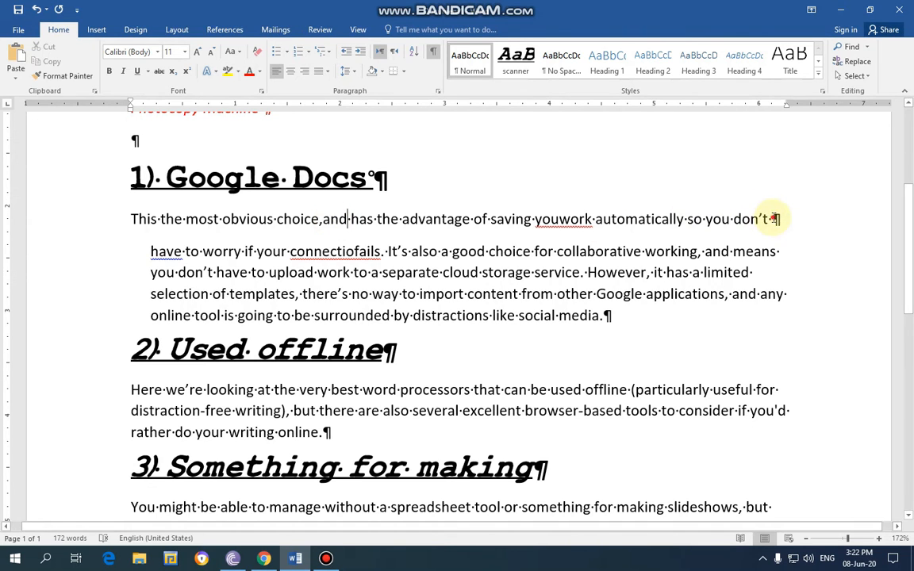
{"action": "key", "text": "Delete"}
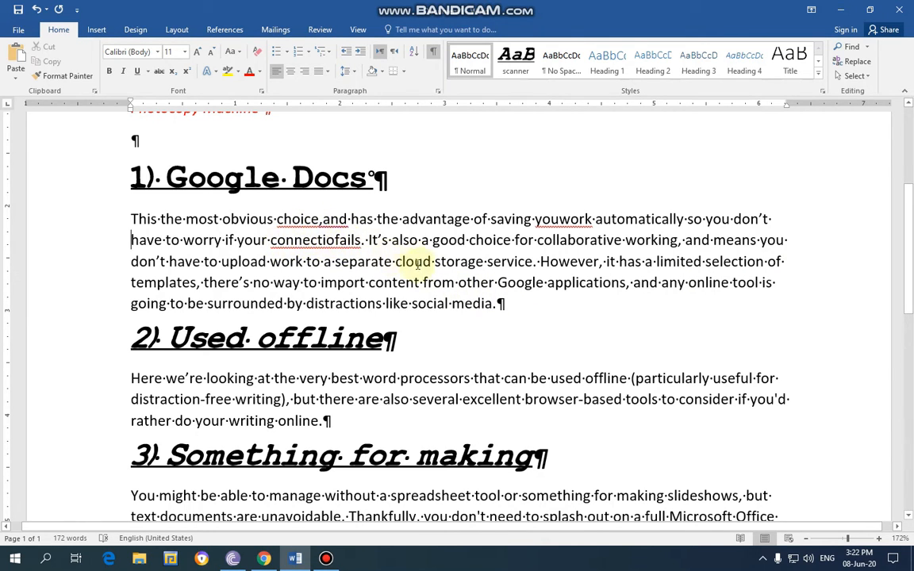
- Check the spelling suggestions for "connectiofails", and hide the formatting marks
{"action": "right_click", "coordinate": [325, 239]}
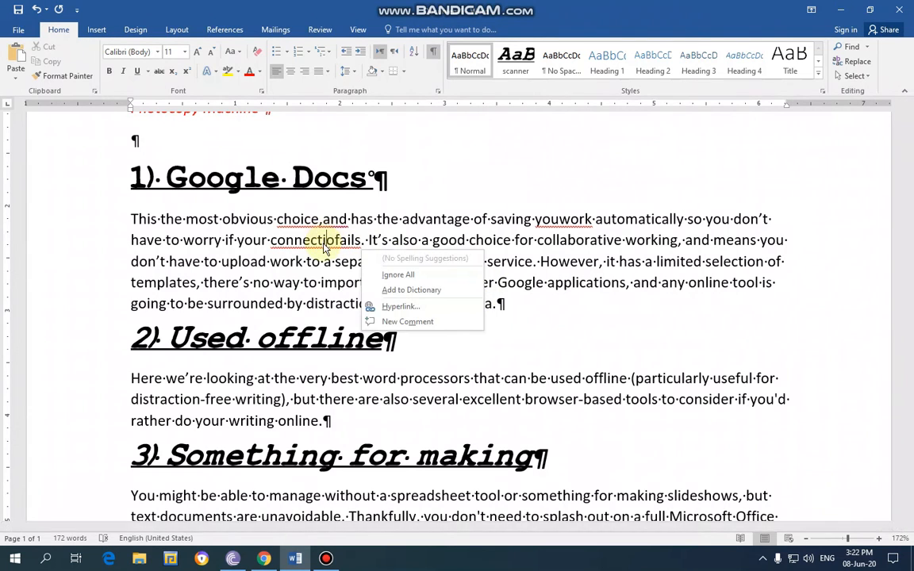
{"action": "key", "text": "Escape"}
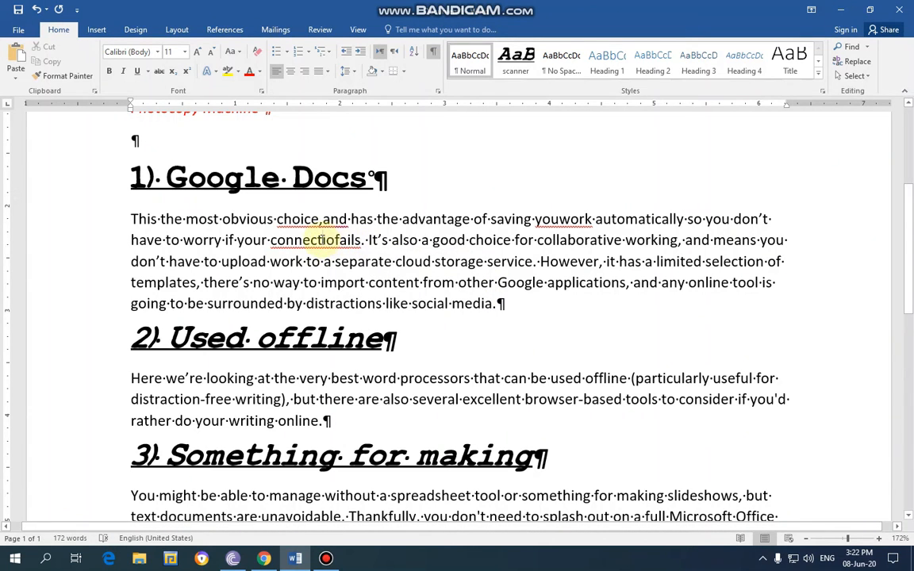
{"action": "left_click_drag", "start_coordinate": [514, 303], "coordinate": [131, 218]}
{"action": "left_click", "coordinate": [432, 51]}
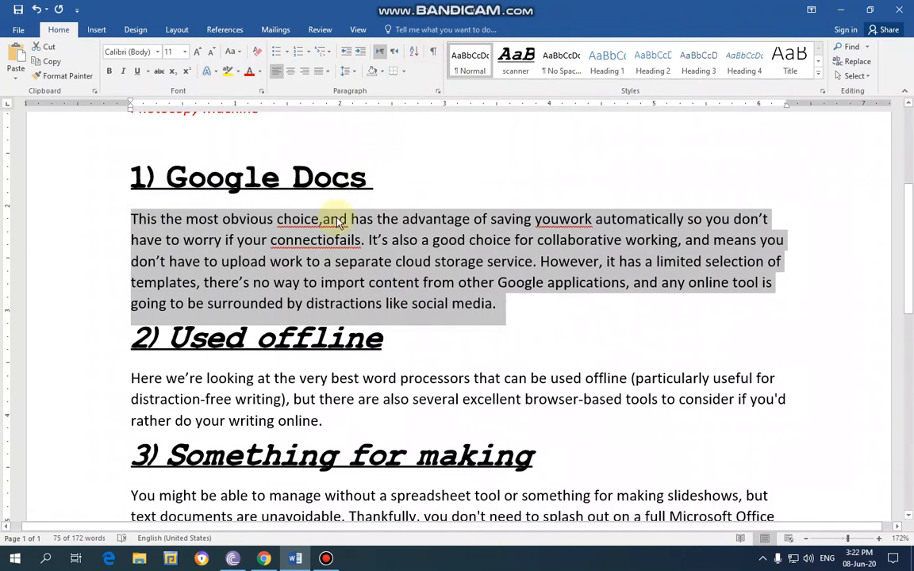
- Start the spelling check and correct "connectiofails" to "connection fails" in the Google Docs paragraph
{"action": "left_click", "coordinate": [323, 241]}
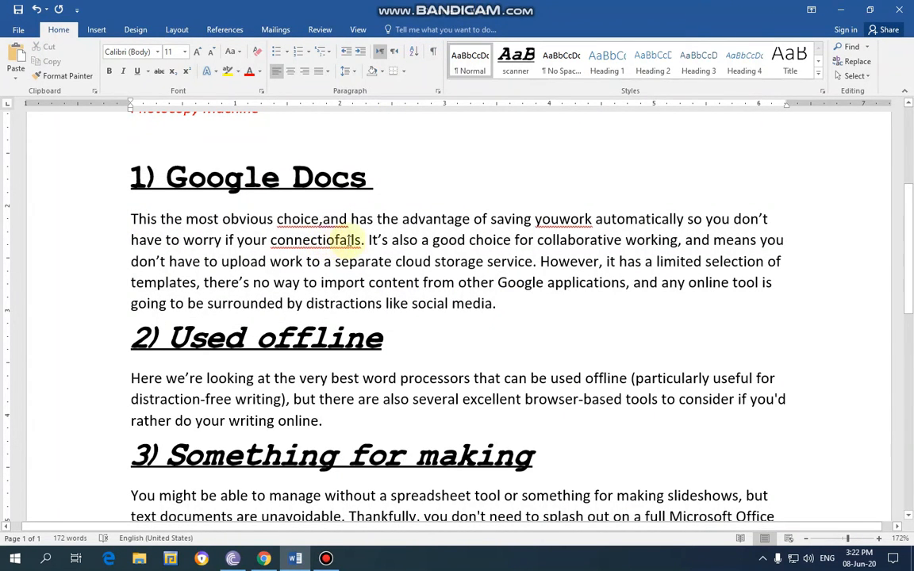
{"action": "left_click", "coordinate": [103, 544]}
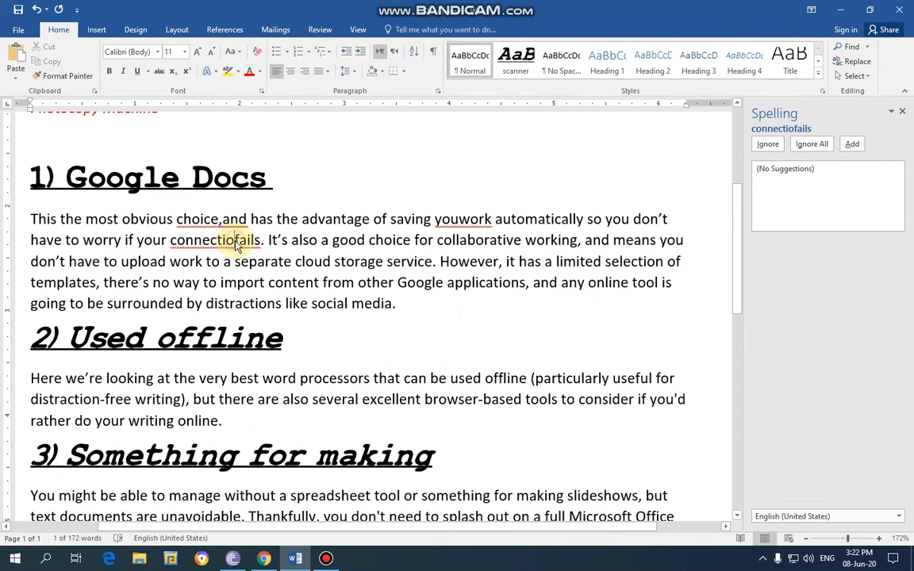
{"action": "left_click", "coordinate": [235, 242]}
{"action": "type", "text": "n"}
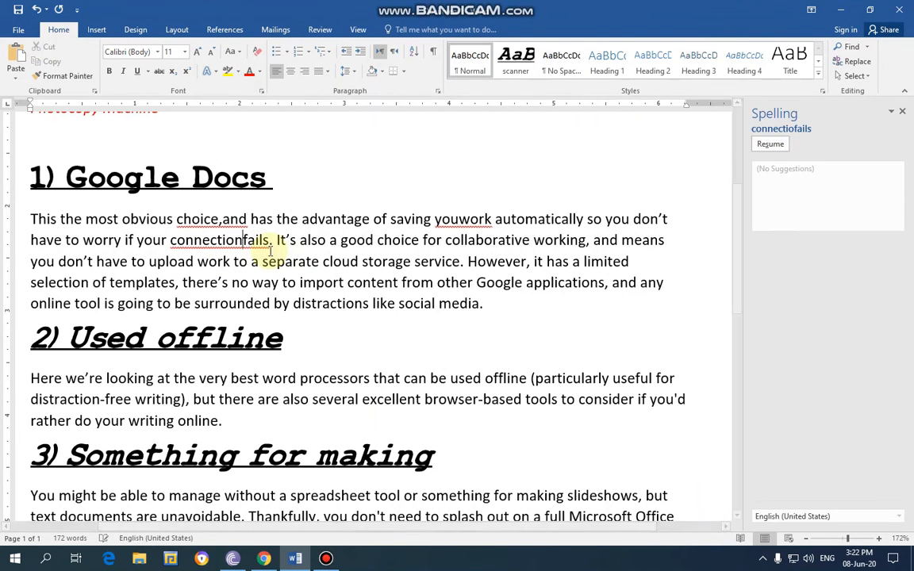
- Correct "choice,and" to "choice, and" and "youwork" to "you work", and close the spelling check
{"action": "left_click", "coordinate": [223, 219]}
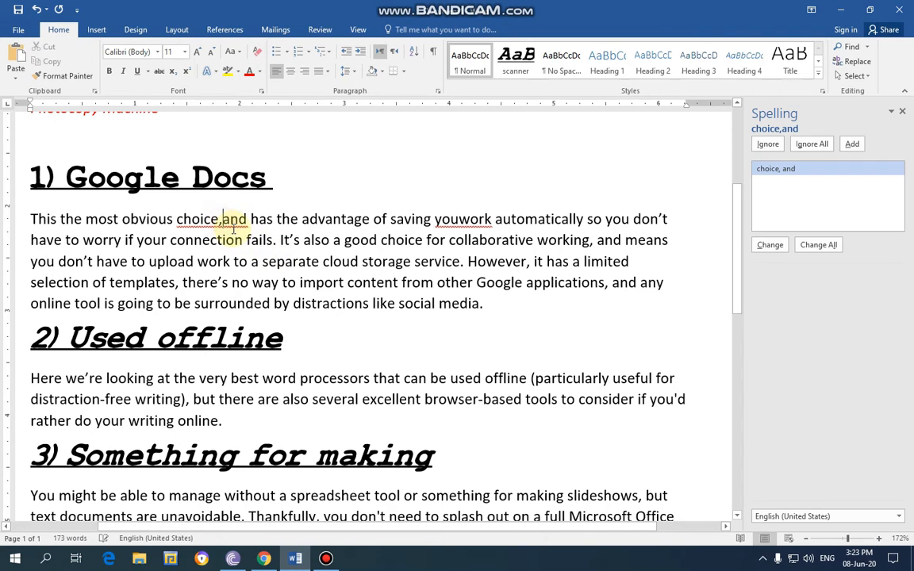
{"action": "left_click", "coordinate": [458, 219]}
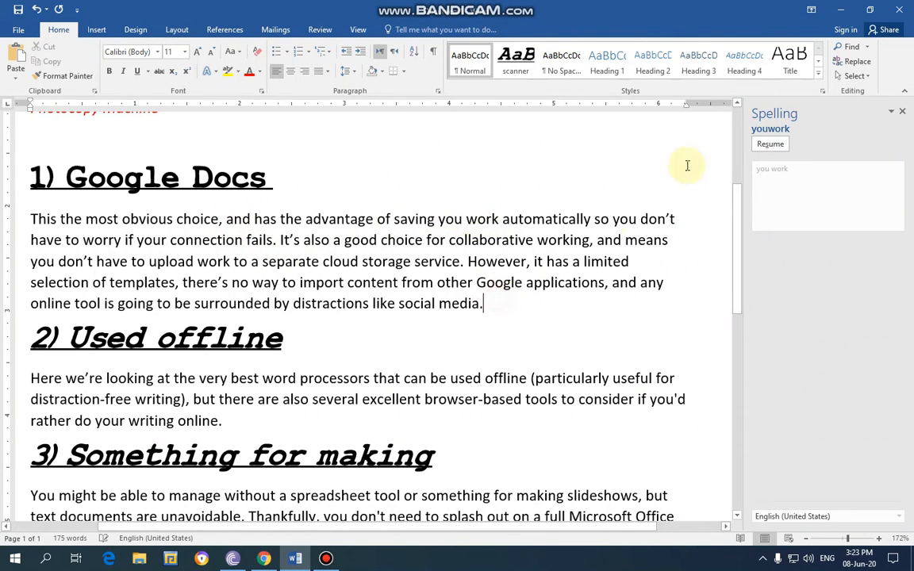
{"action": "left_click", "coordinate": [903, 113]}
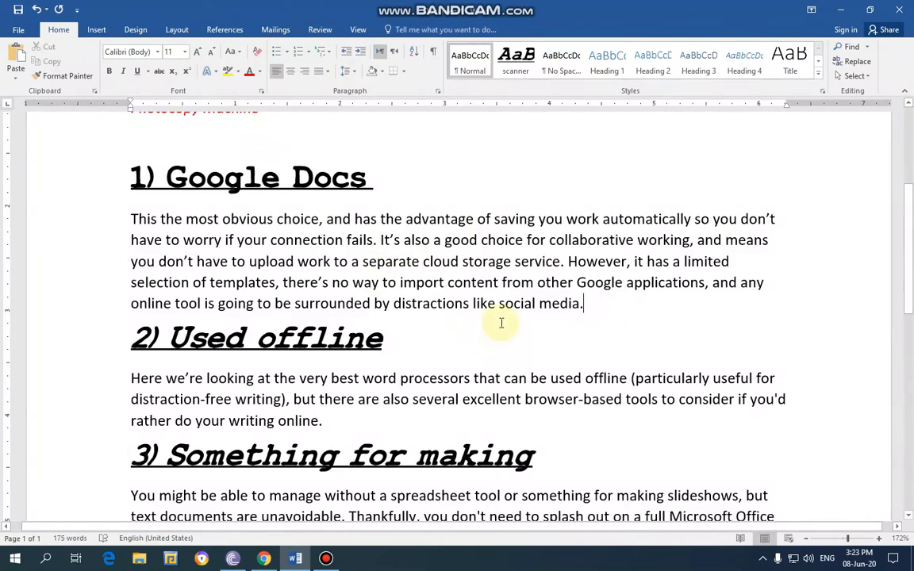
- Clear all formatting from the lines "Laptop" through "1) Google Docs"
{"action": "scroll", "coordinate": [496, 319], "scroll_direction": "up", "scroll_amount": 3}
{"action": "scroll", "coordinate": [325, 334], "scroll_direction": "down", "scroll_amount": 3}
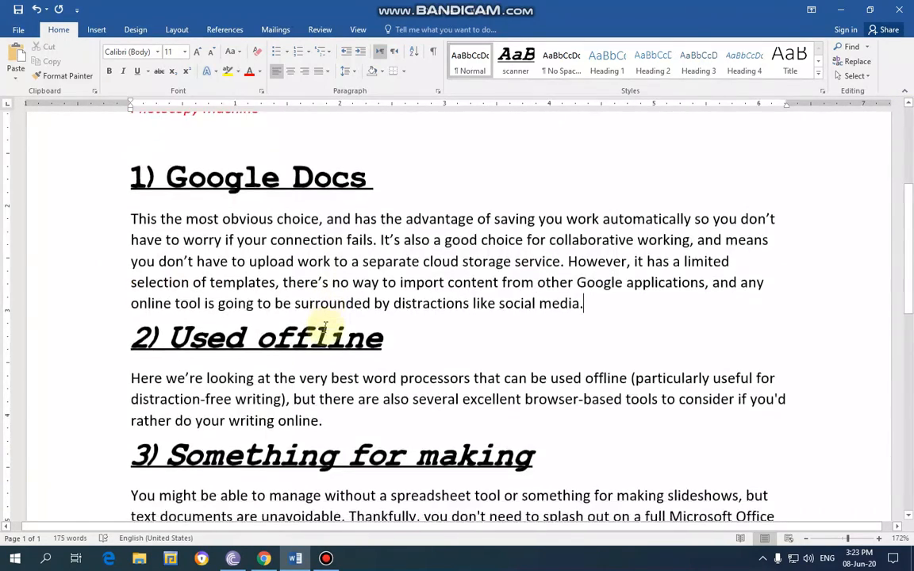
{"action": "scroll", "coordinate": [337, 293], "scroll_direction": "up", "scroll_amount": 4}
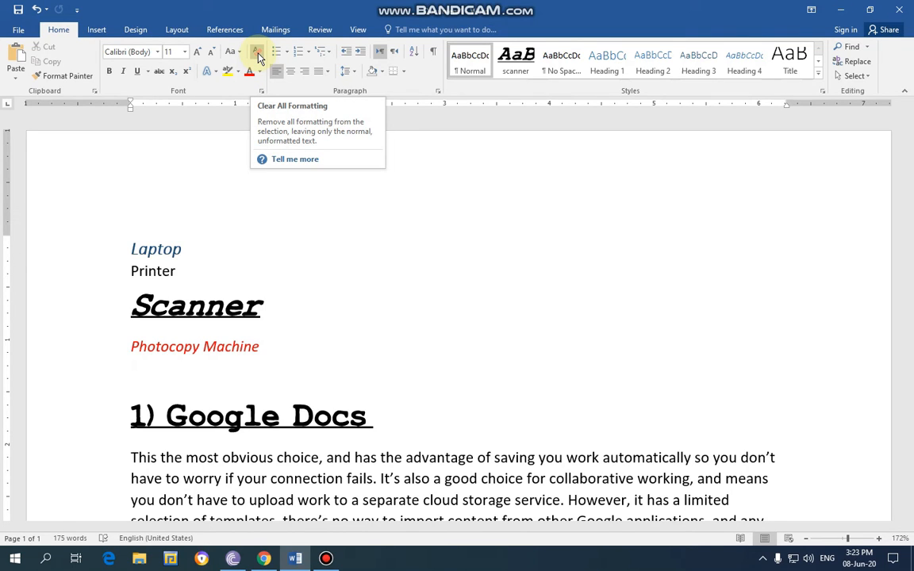
{"action": "left_click_drag", "start_coordinate": [387, 422], "coordinate": [118, 240]}
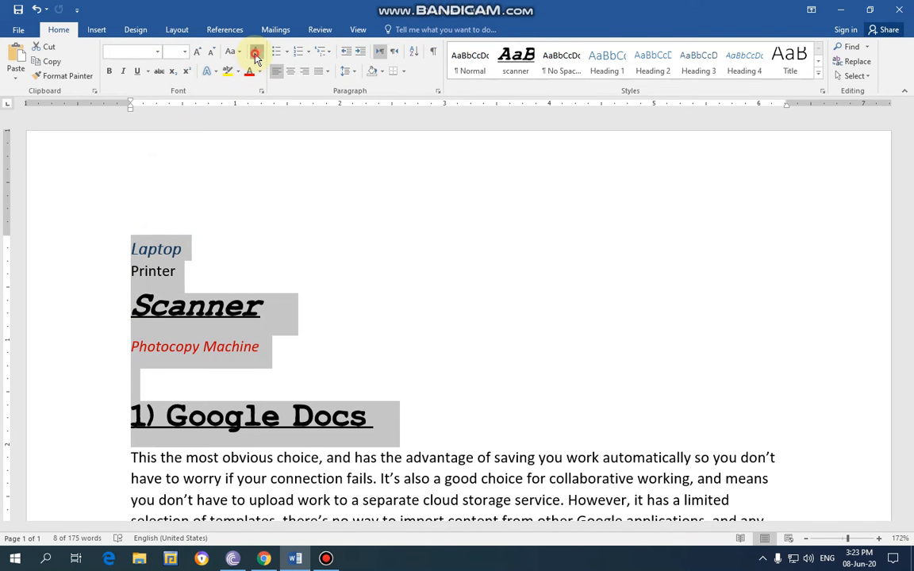
{"action": "left_click", "coordinate": [256, 50]}
{"action": "left_click", "coordinate": [286, 250]}
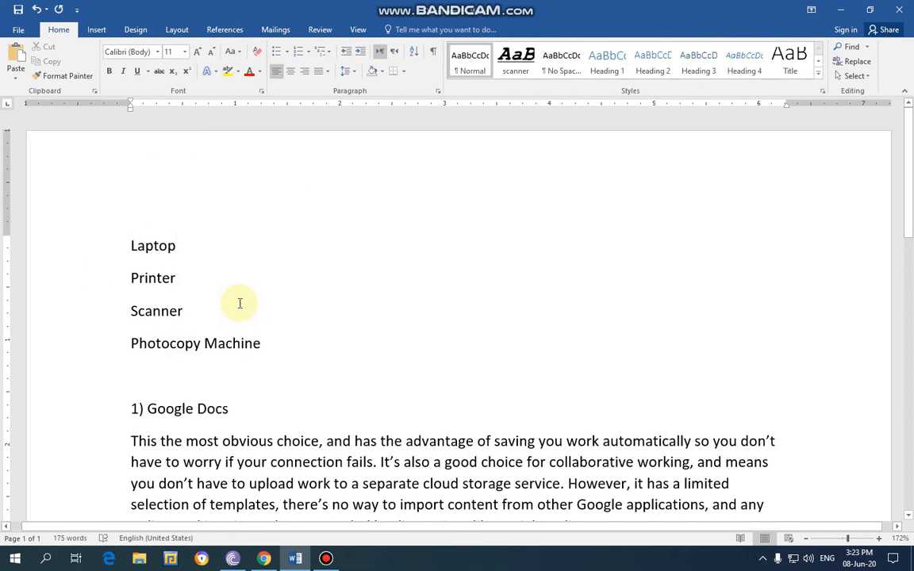
{"action": "scroll", "coordinate": [261, 302], "scroll_direction": "down", "scroll_amount": 7}
{"action": "scroll", "coordinate": [278, 301], "scroll_direction": "up", "scroll_amount": 3}
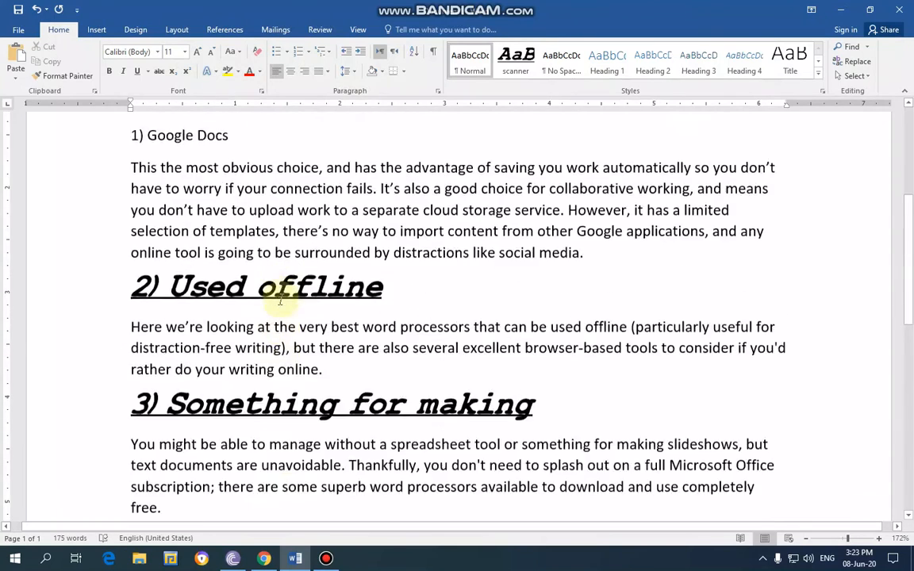
{"action": "scroll", "coordinate": [279, 300], "scroll_direction": "up", "scroll_amount": 3}
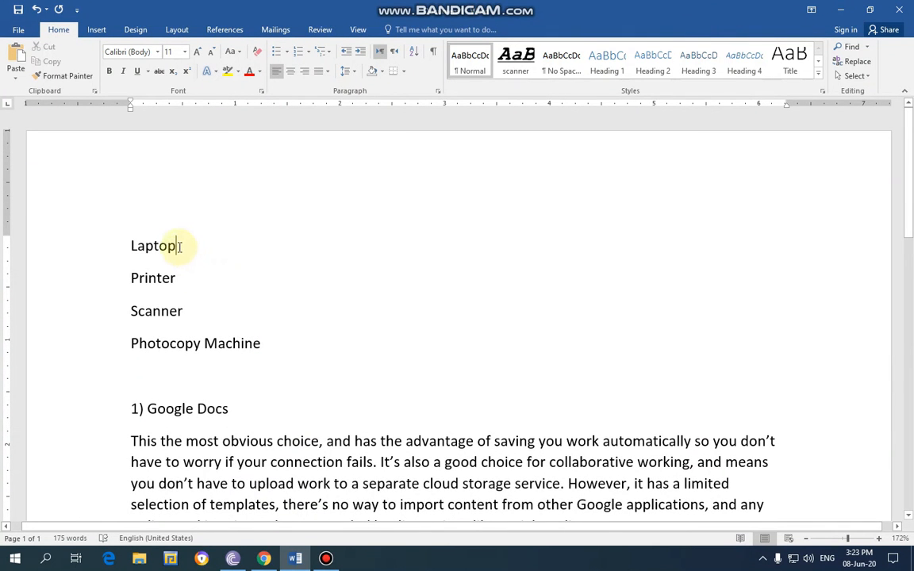
{"action": "left_click_drag", "start_coordinate": [177, 246], "coordinate": [131, 246]}
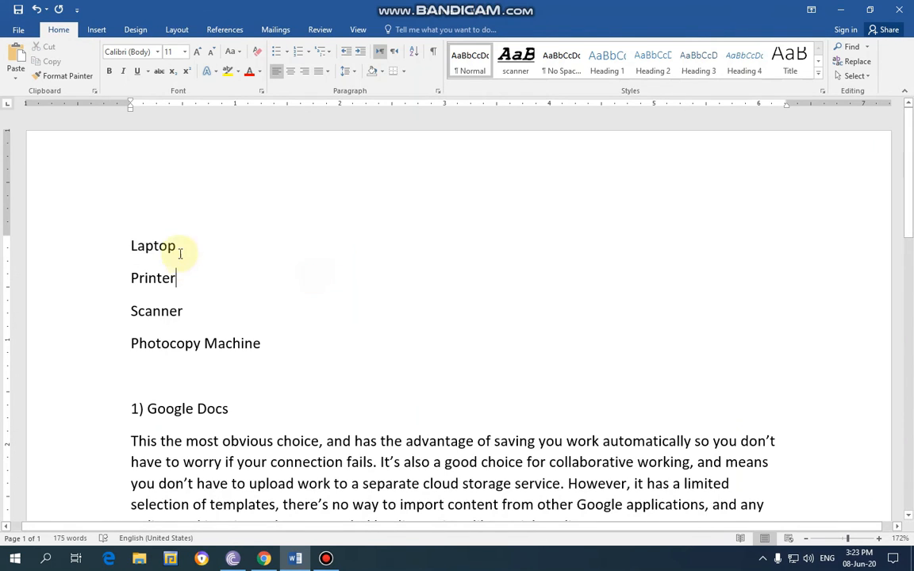
{"action": "left_click_drag", "start_coordinate": [179, 250], "coordinate": [126, 245]}
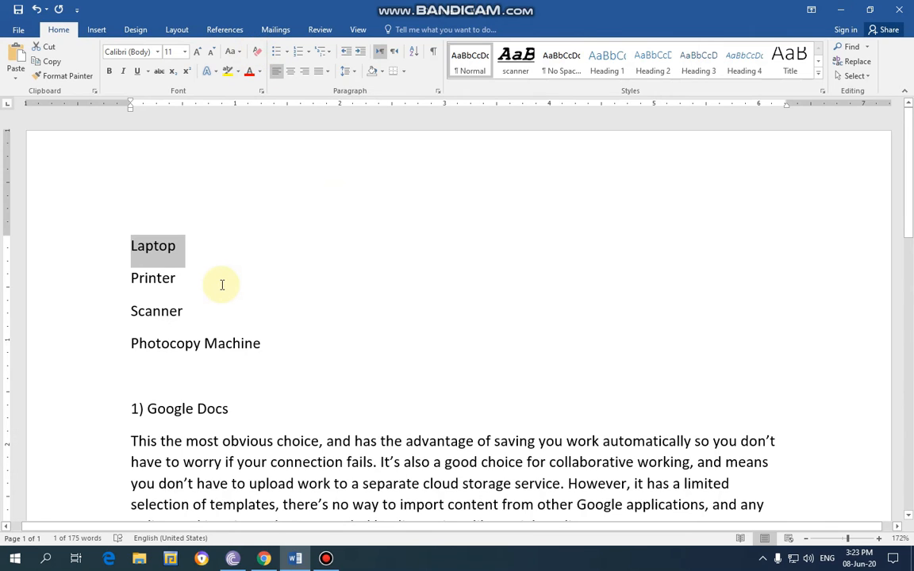
- Undo the last formatting removal, and clear all formatting again from the lines "Laptop" through "1) Google Docs"
{"action": "key", "text": "ctrl+z"}
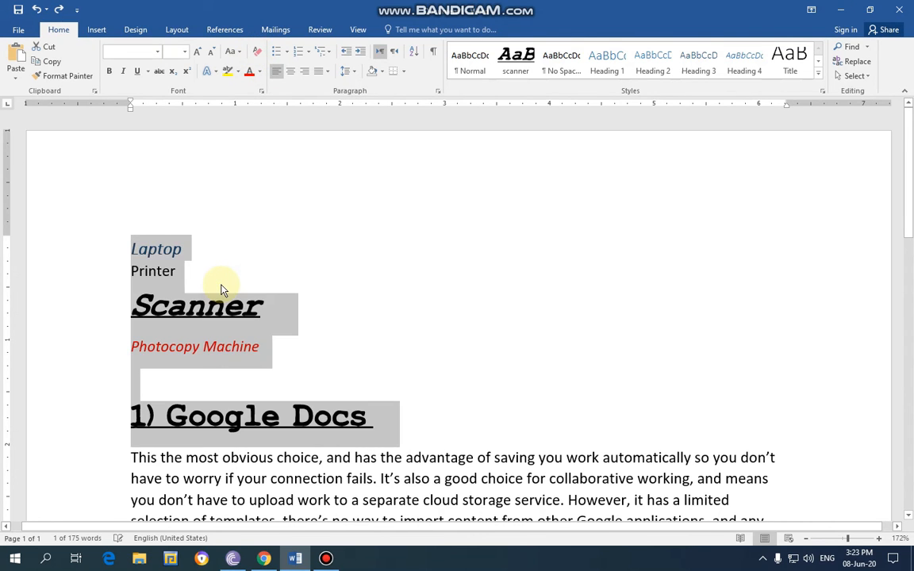
{"action": "left_click", "coordinate": [292, 261]}
{"action": "left_click", "coordinate": [389, 428]}
{"action": "left_click_drag", "start_coordinate": [242, 386], "coordinate": [92, 258]}
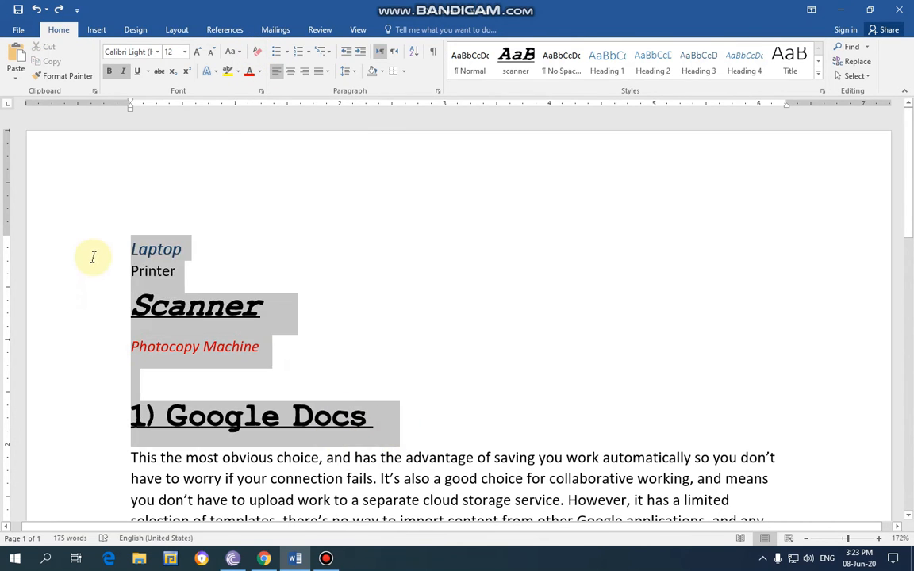
{"action": "left_click", "coordinate": [258, 54]}
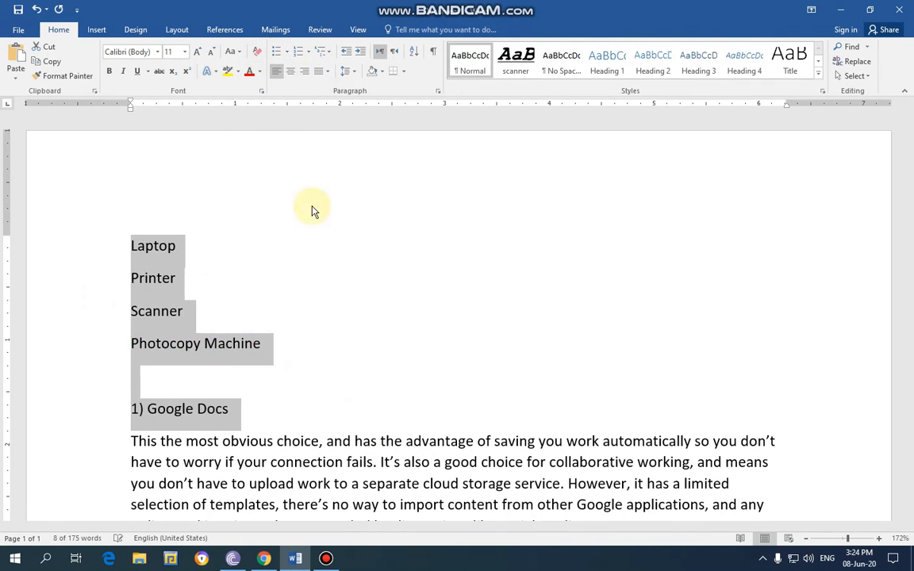
{"action": "left_click", "coordinate": [326, 230]}
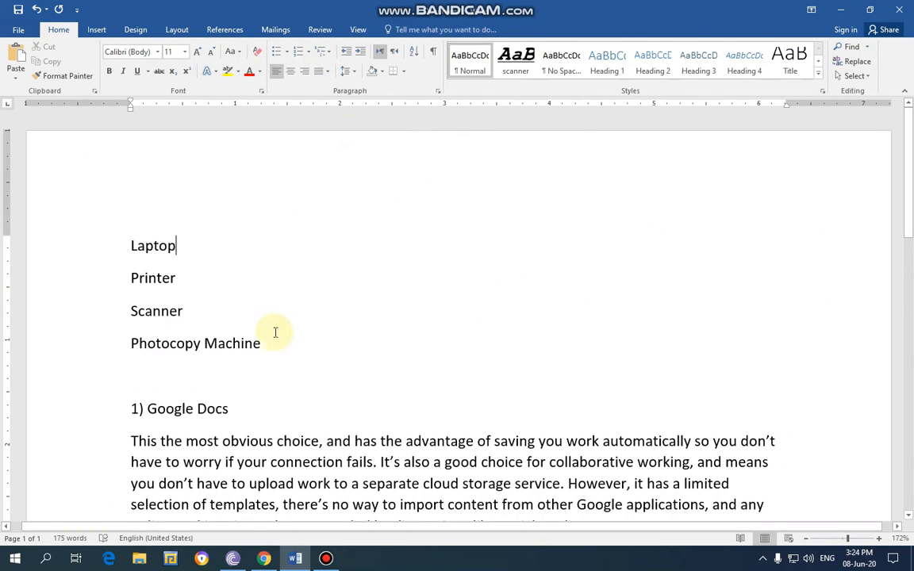
- Remove the space after paragraph for the lines "Laptop" through "Photocopy Machine"
{"action": "left_click_drag", "start_coordinate": [271, 344], "coordinate": [131, 245]}
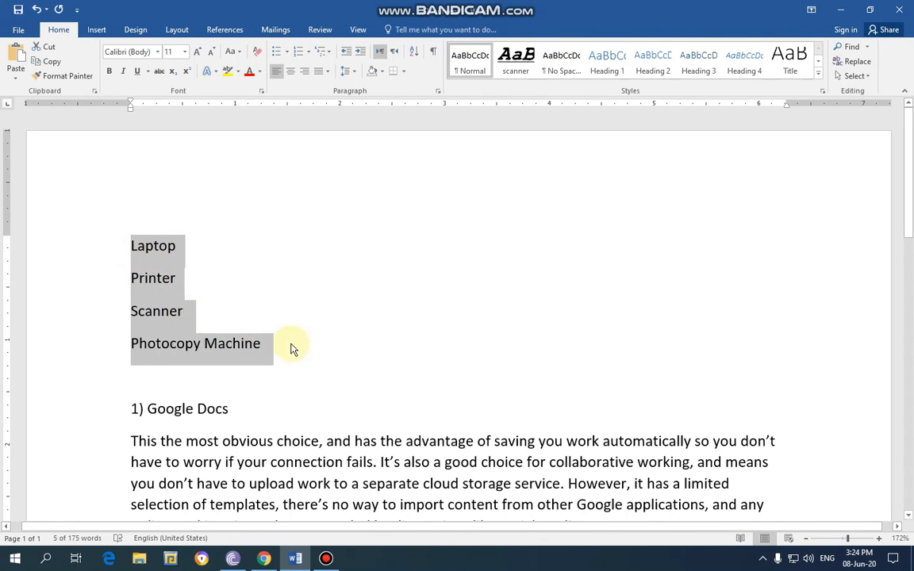
{"action": "scroll", "coordinate": [292, 349], "scroll_direction": "down", "scroll_amount": 2}
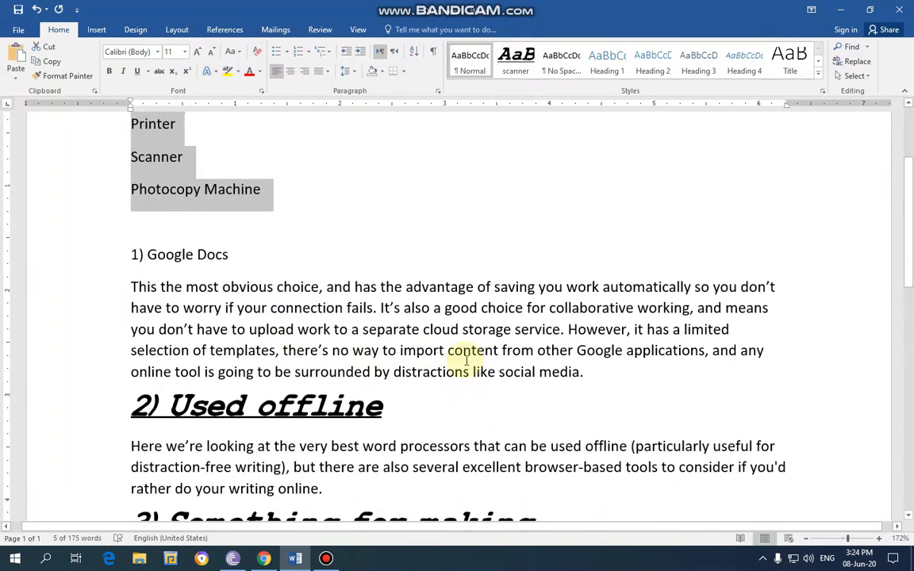
{"action": "scroll", "coordinate": [190, 246], "scroll_direction": "up", "scroll_amount": 2}
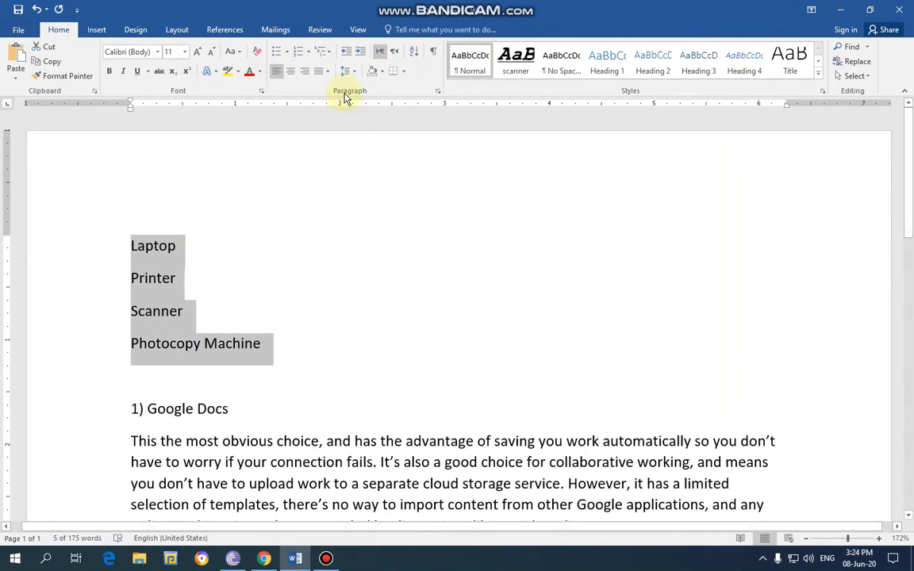
{"action": "left_click", "coordinate": [354, 73]}
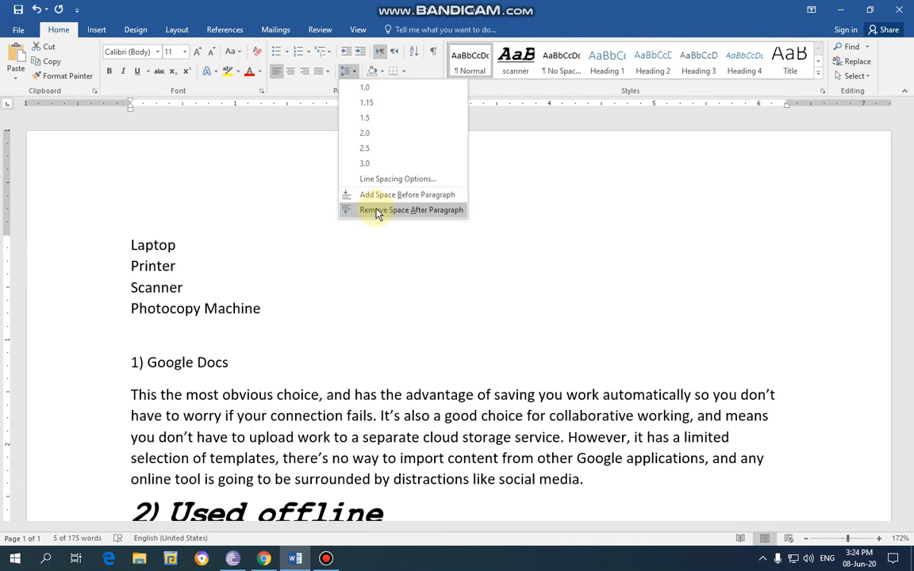
{"action": "left_click", "coordinate": [387, 211]}
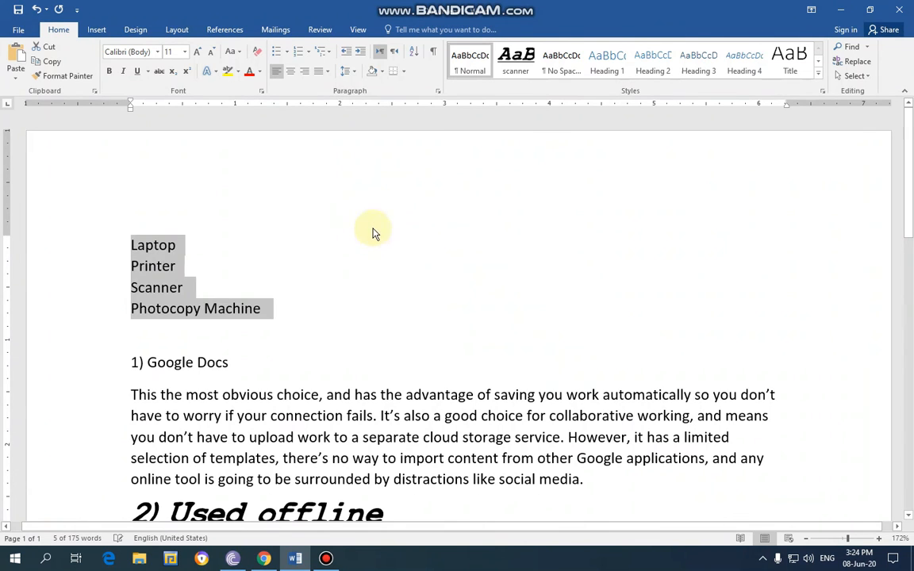
{"action": "left_click", "coordinate": [308, 293]}
- Select the four lines from "Laptop" through "Photocopy Machine"
{"action": "left_click_drag", "start_coordinate": [277, 309], "coordinate": [135, 243]}
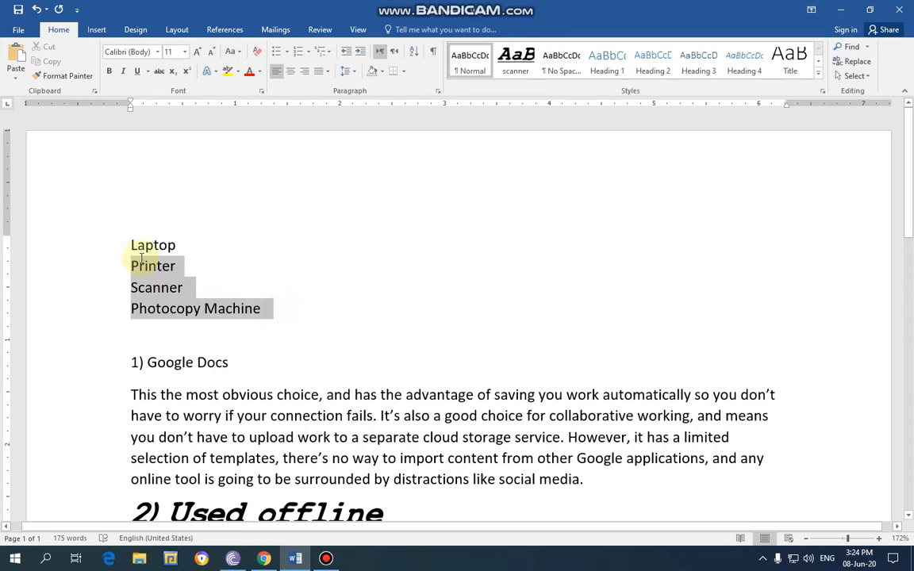
{"action": "left_click", "coordinate": [260, 268]}
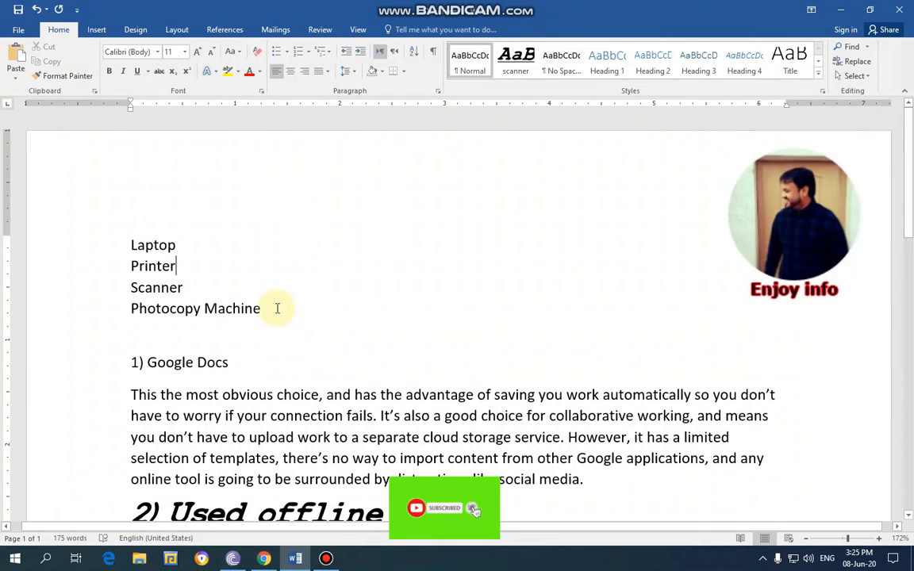
{"action": "left_click_drag", "start_coordinate": [275, 307], "coordinate": [131, 248]}
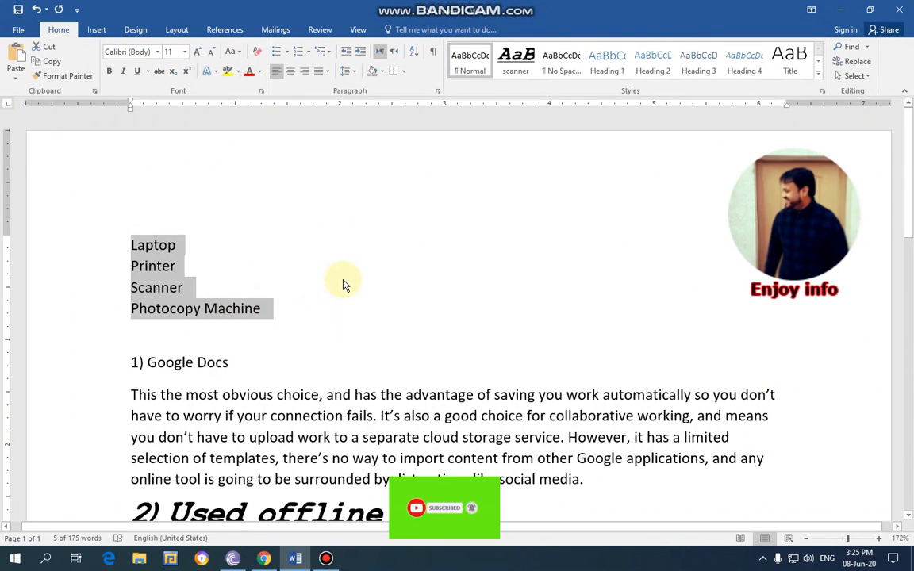